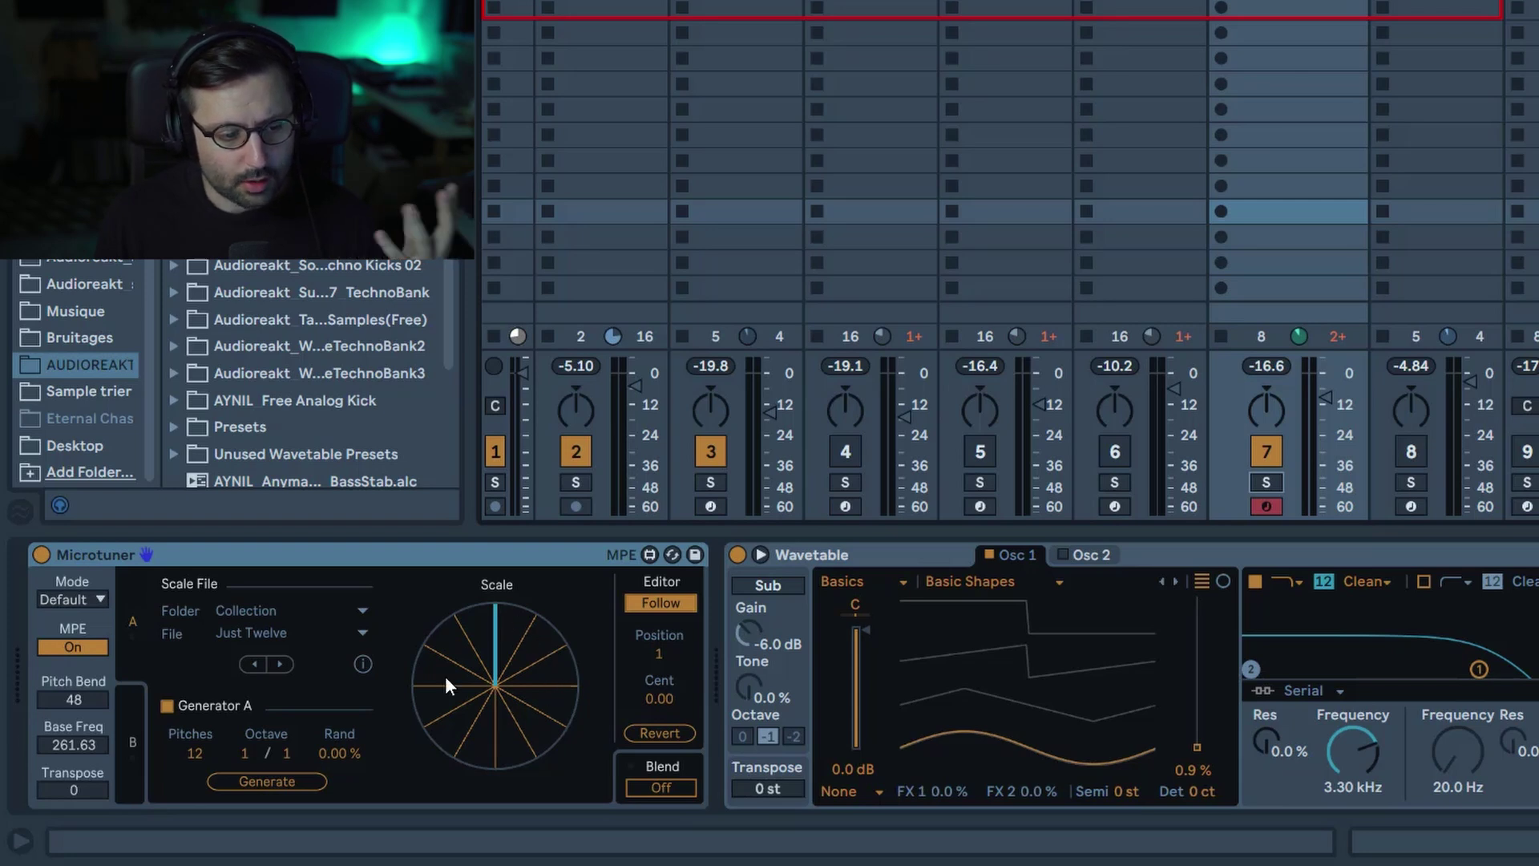
# Collapse the Wavetable device on the Demo track and check the played note's tuning in the Tuner
pyautogui.doubleClick(802, 554)
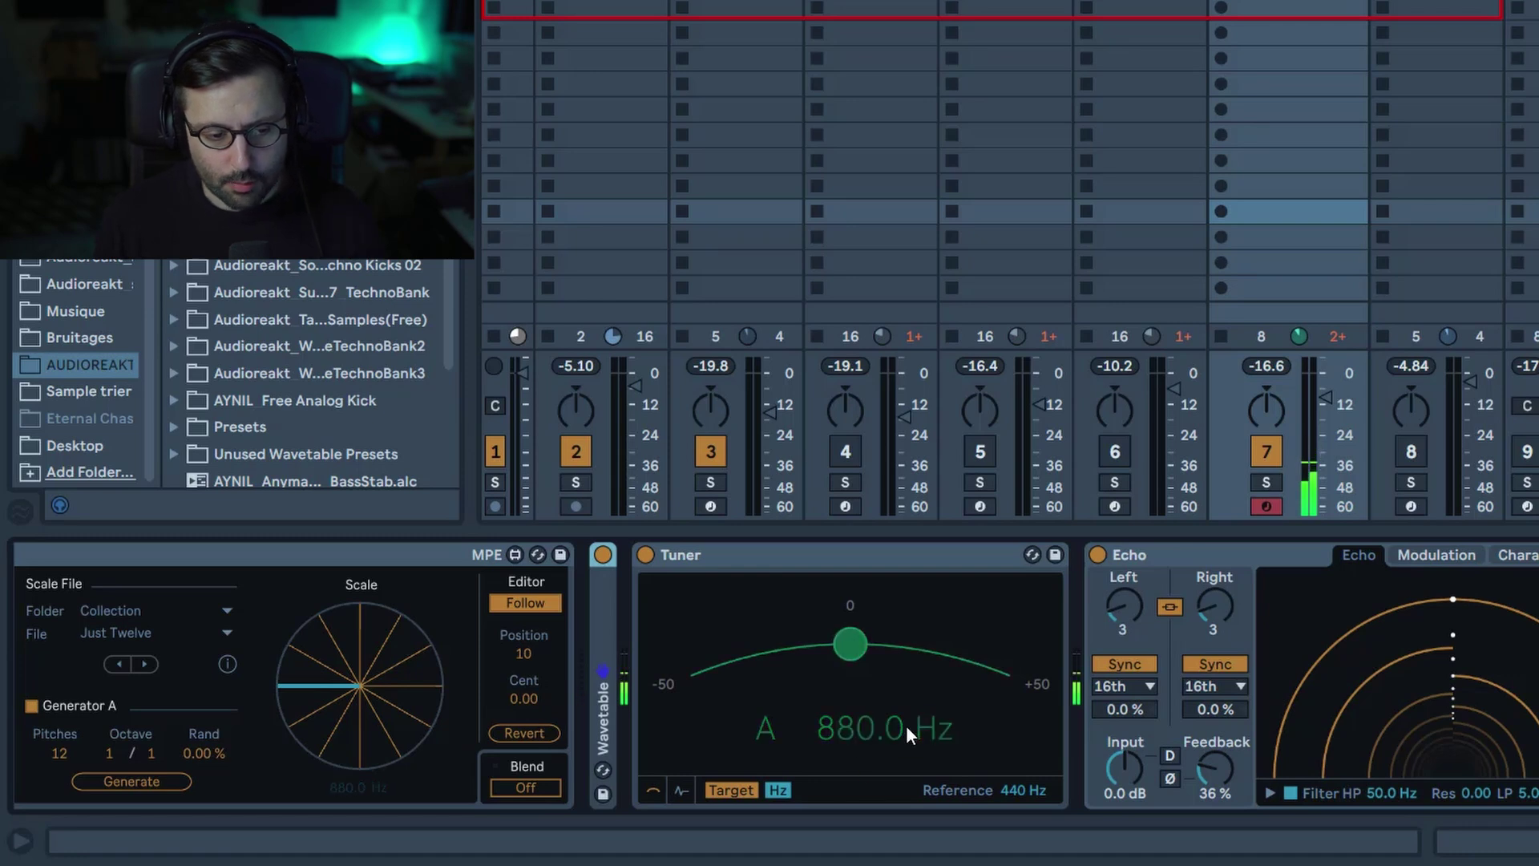
pyautogui.click(547, 583)
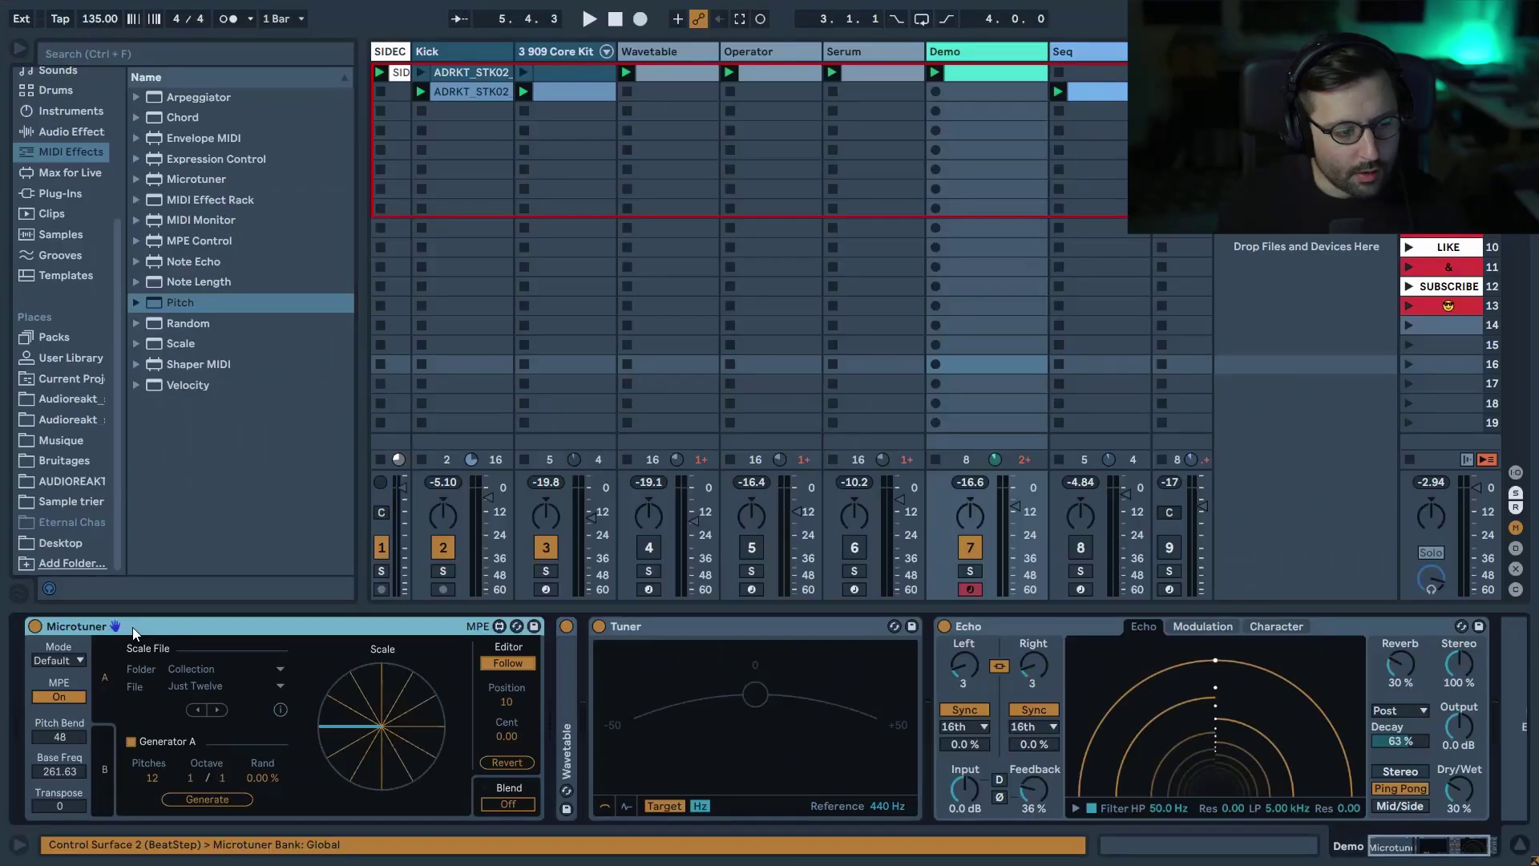
# Locate Microtuner among the MIDI effects and select the Microtuner device on the Demo track
pyautogui.click(168, 561)
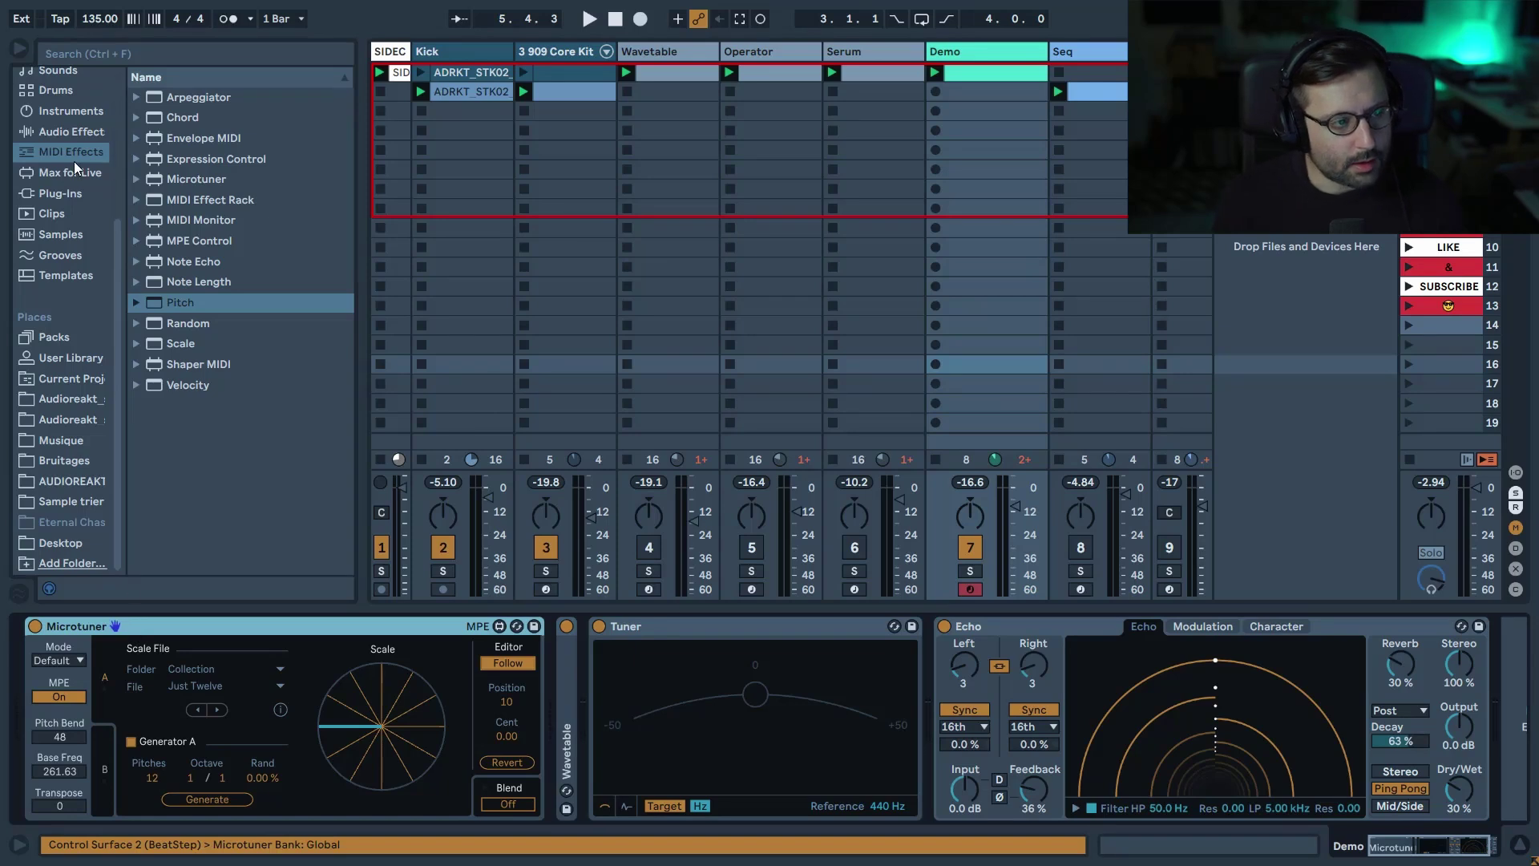
pyautogui.click(194, 183)
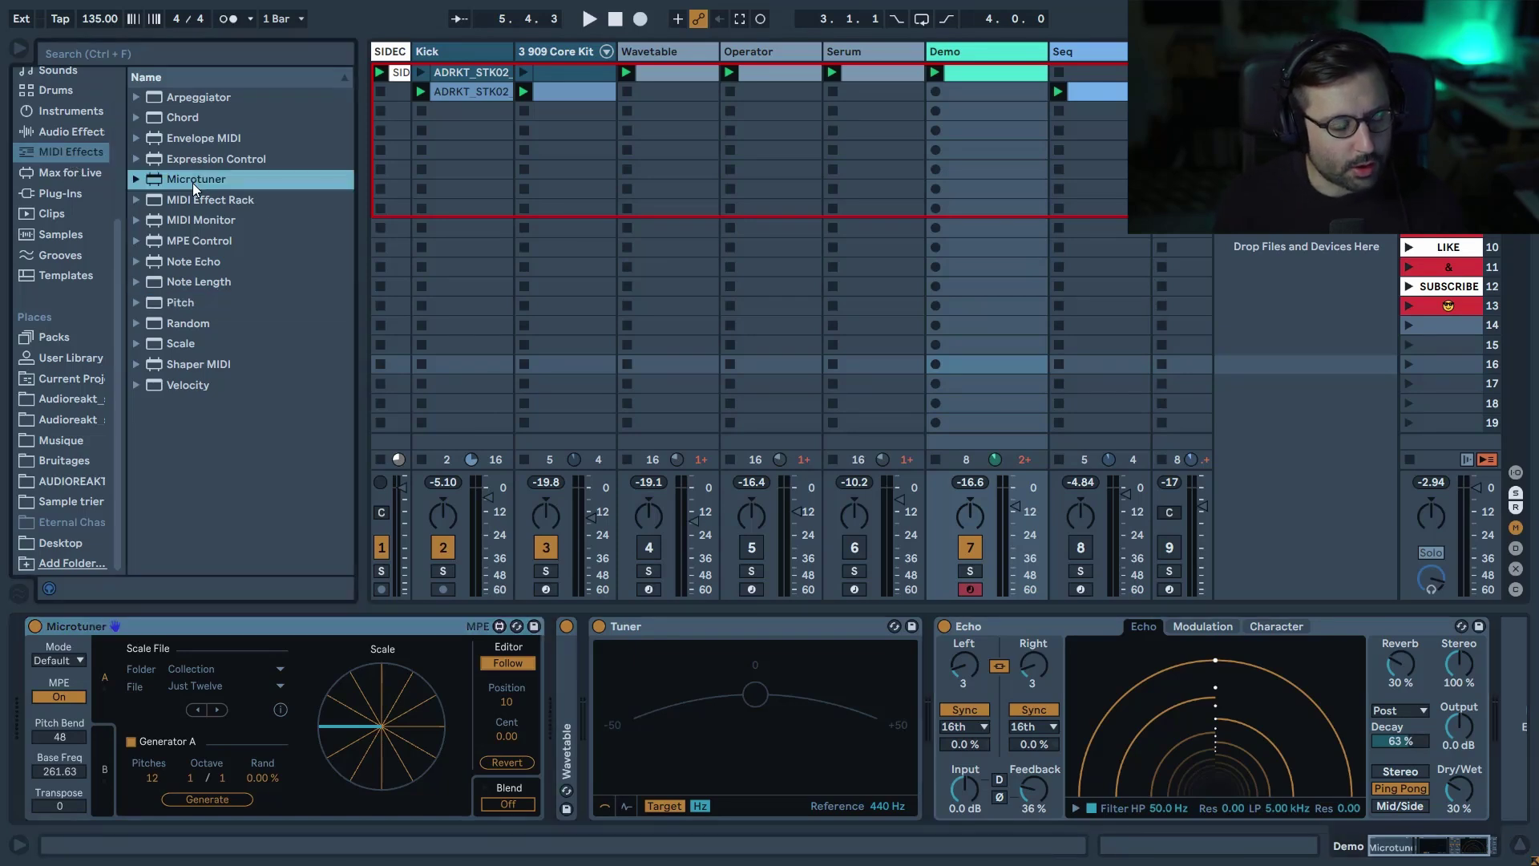
pyautogui.click(50, 619)
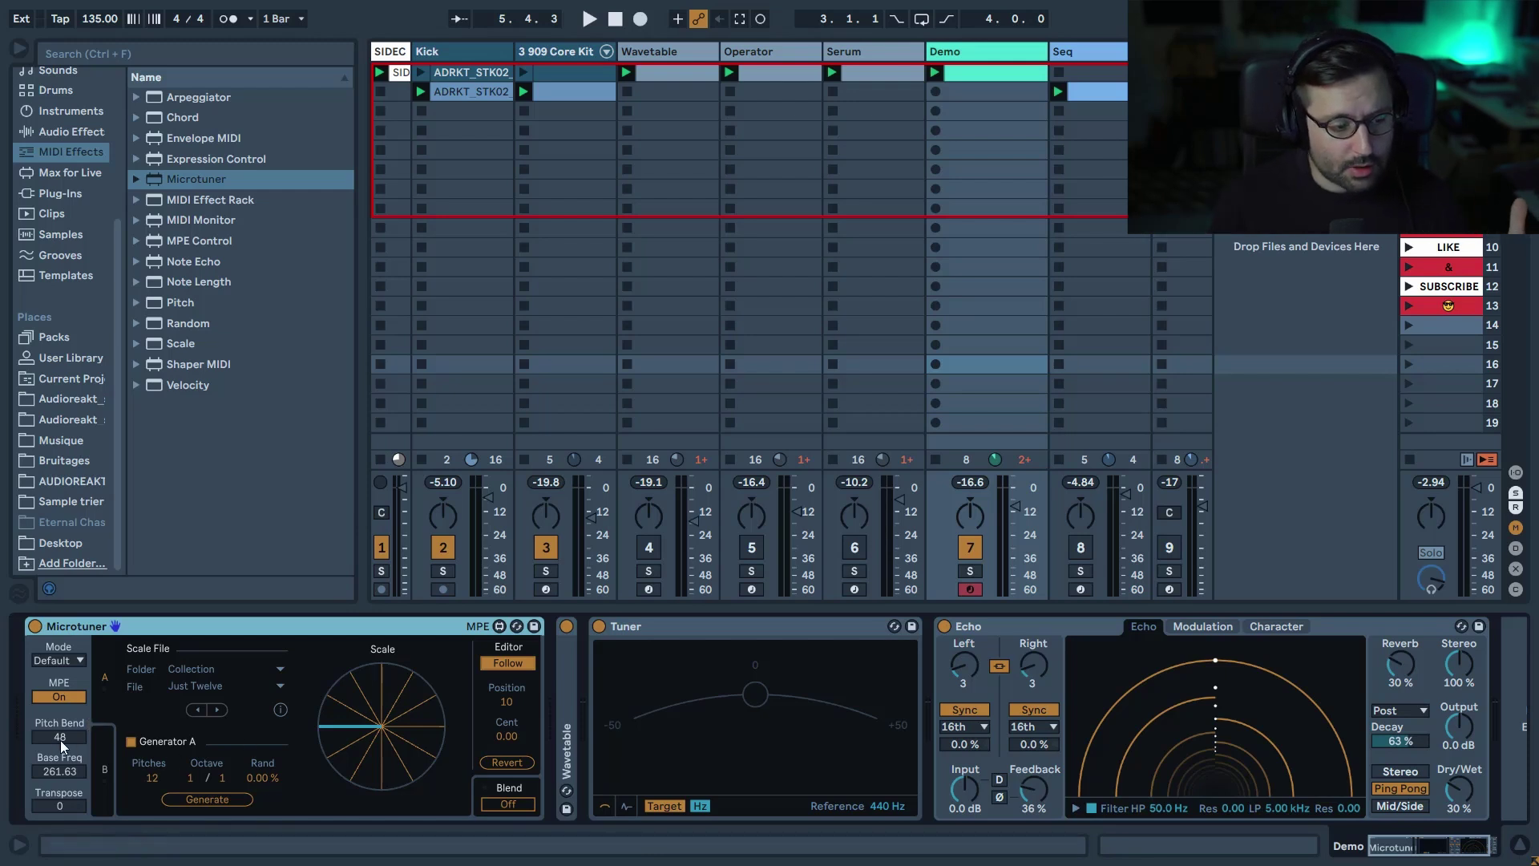
# Expand the Wavetable device and set the Note PB amount for Pitch to 48 in its MPE matrix
pyautogui.click(572, 721)
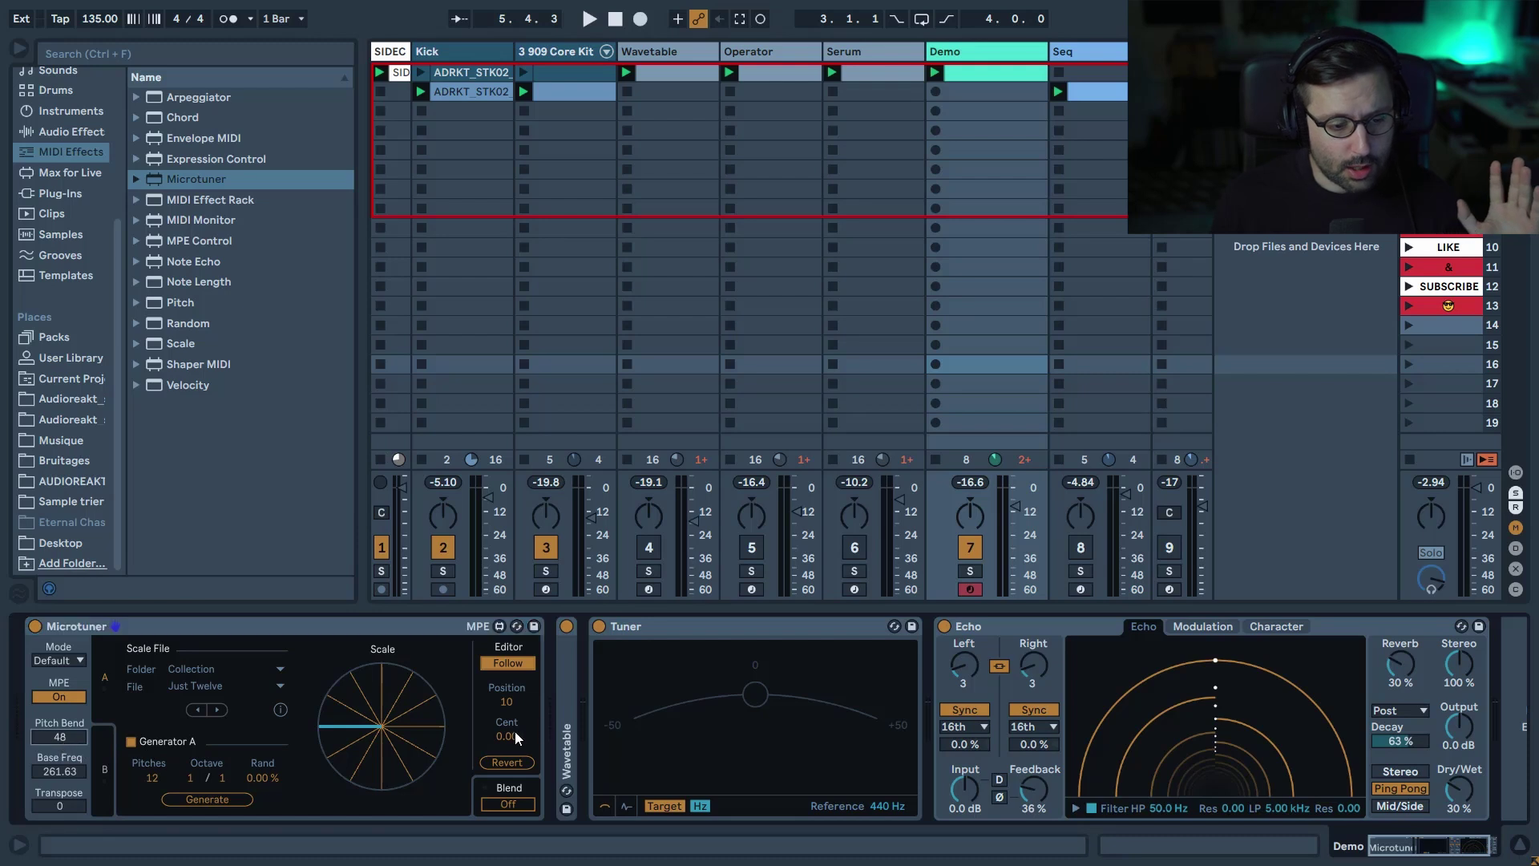
pyautogui.doubleClick(574, 717)
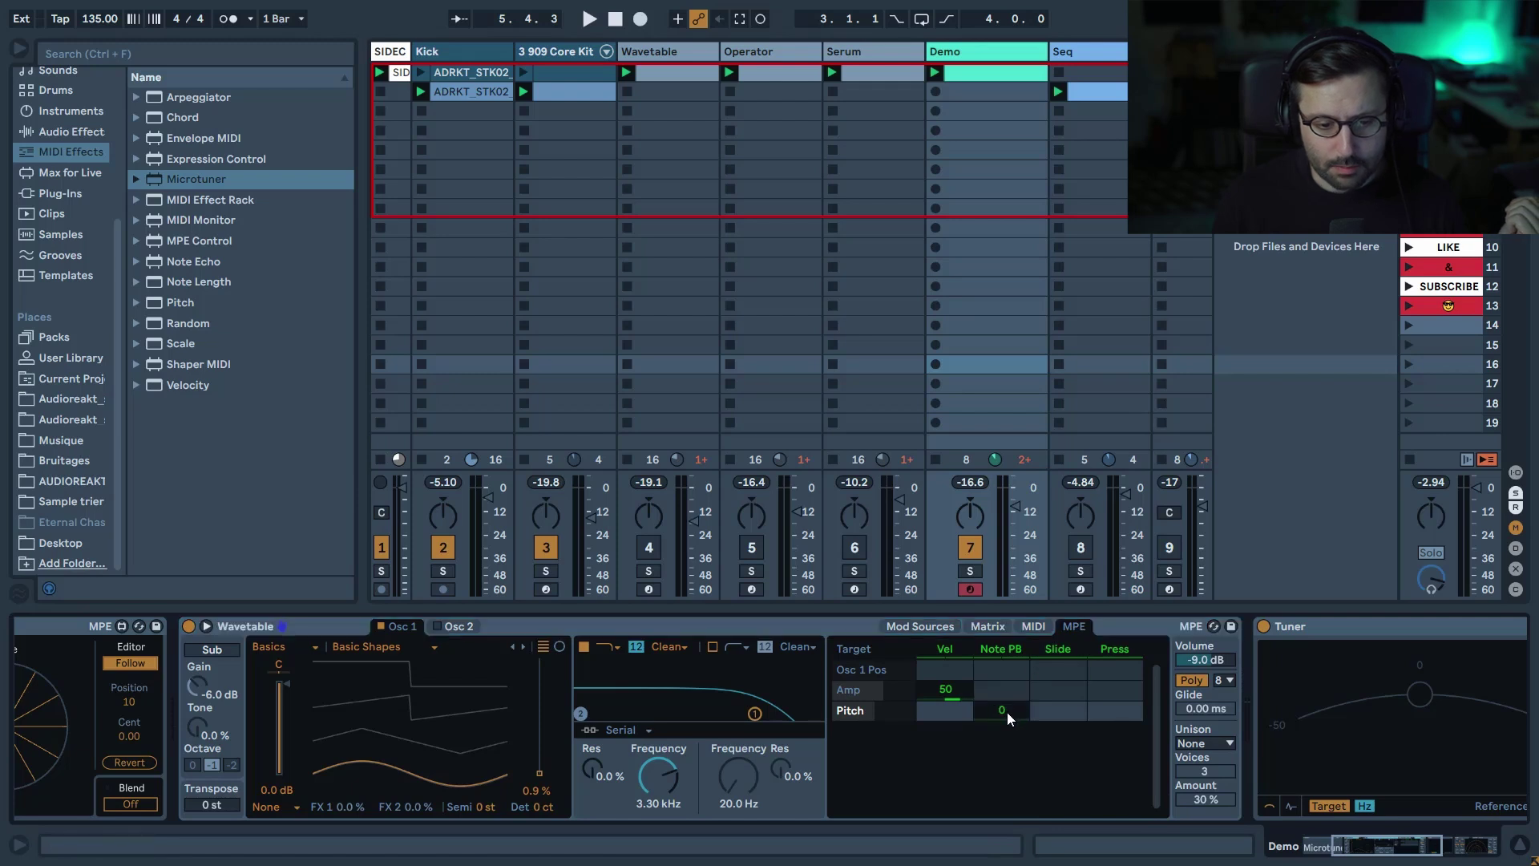
pyautogui.moveTo(1375, 856); pyautogui.dragTo(1130, 852)
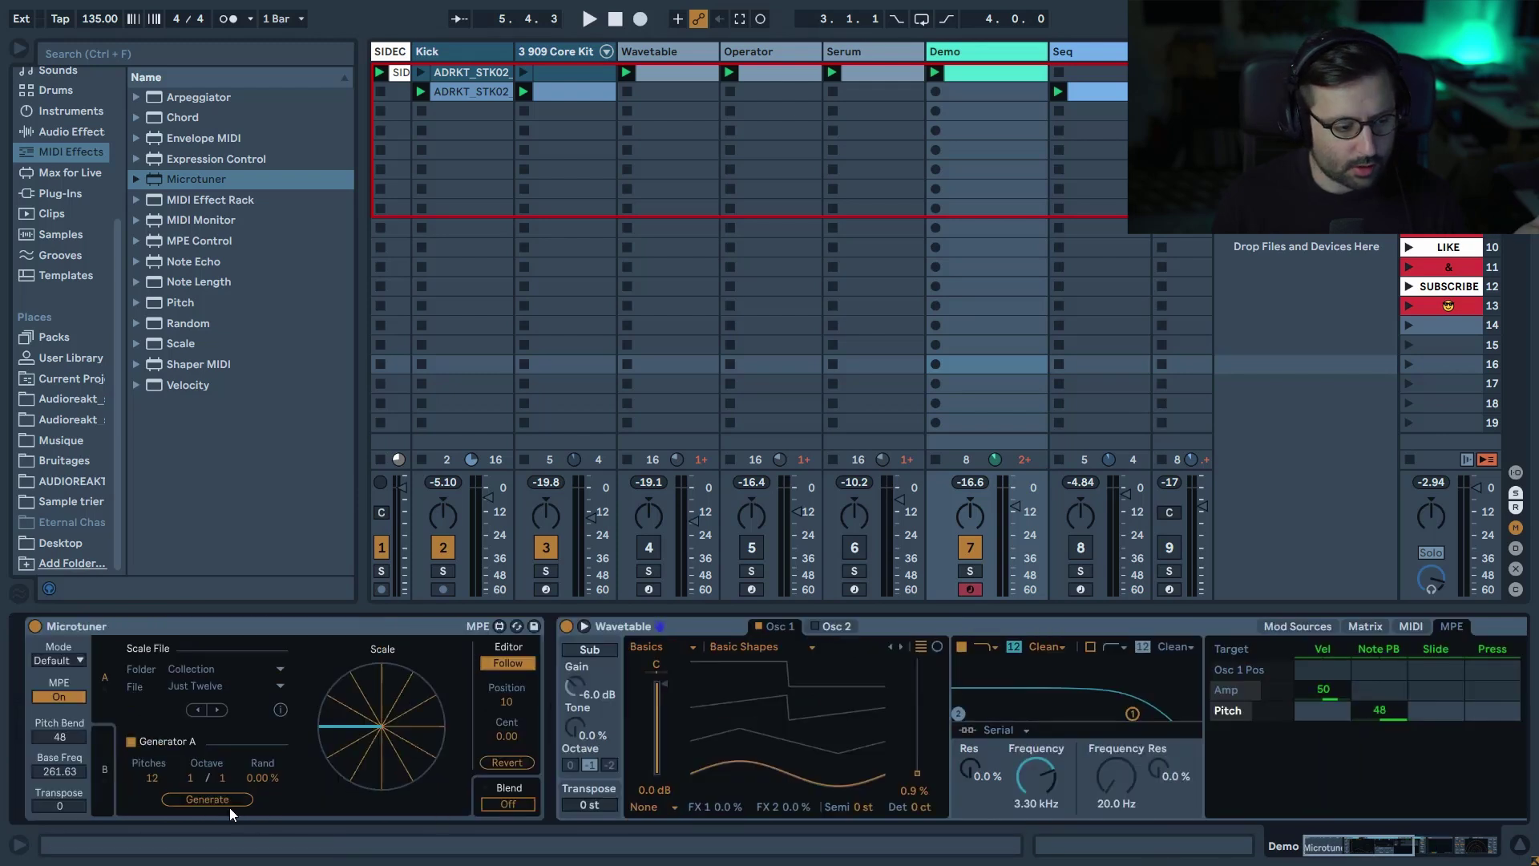
# On the Operator track, set Operator's Pitch Bend amount to +24 st and Microtuner's Pitch Bend to 24
pyautogui.press('Left')
pyautogui.press('Left')
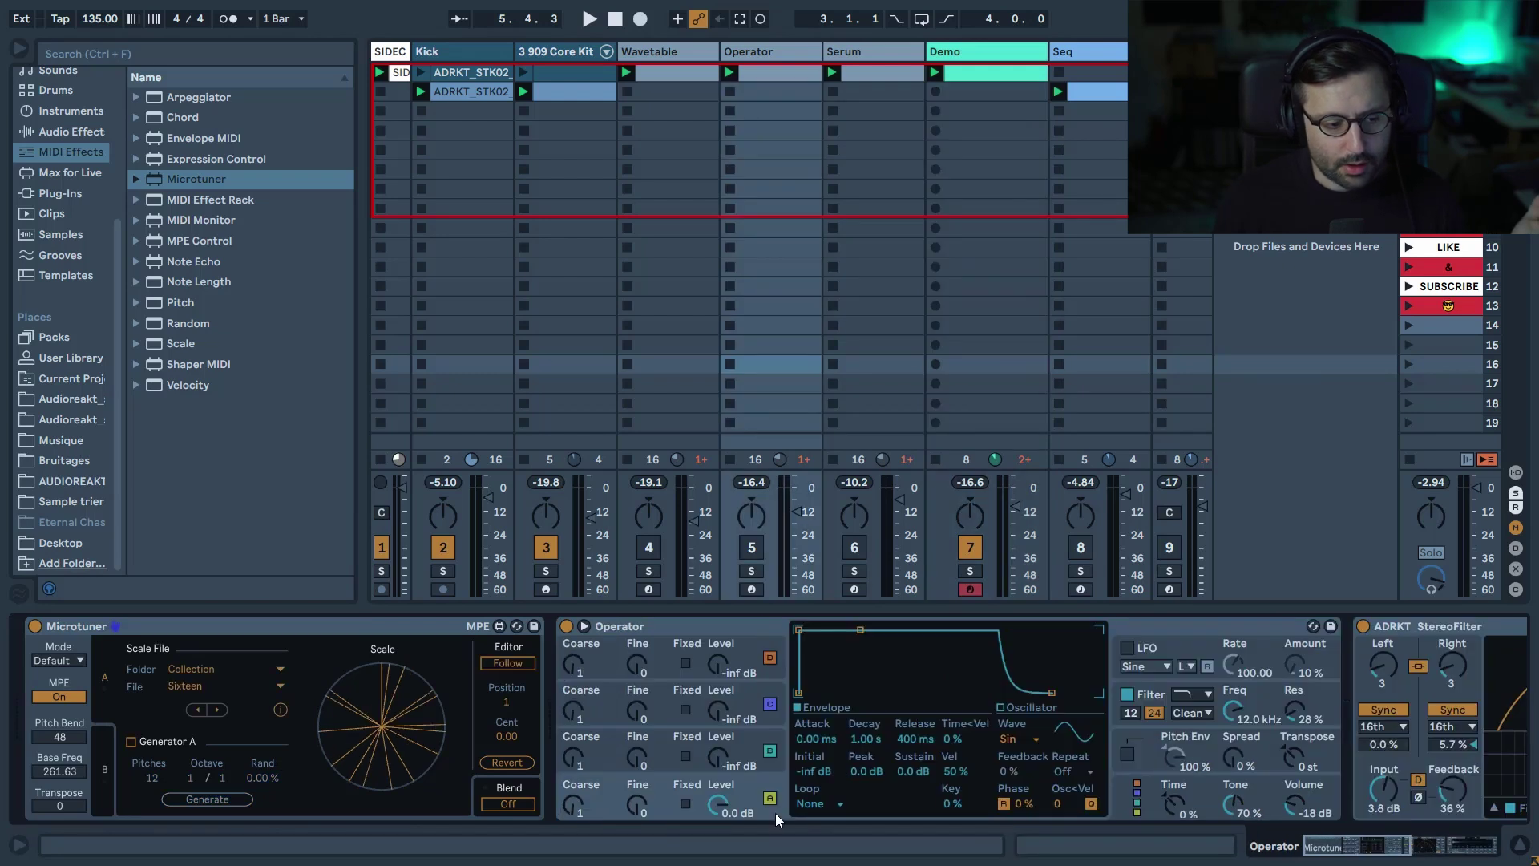
pyautogui.click(1135, 811)
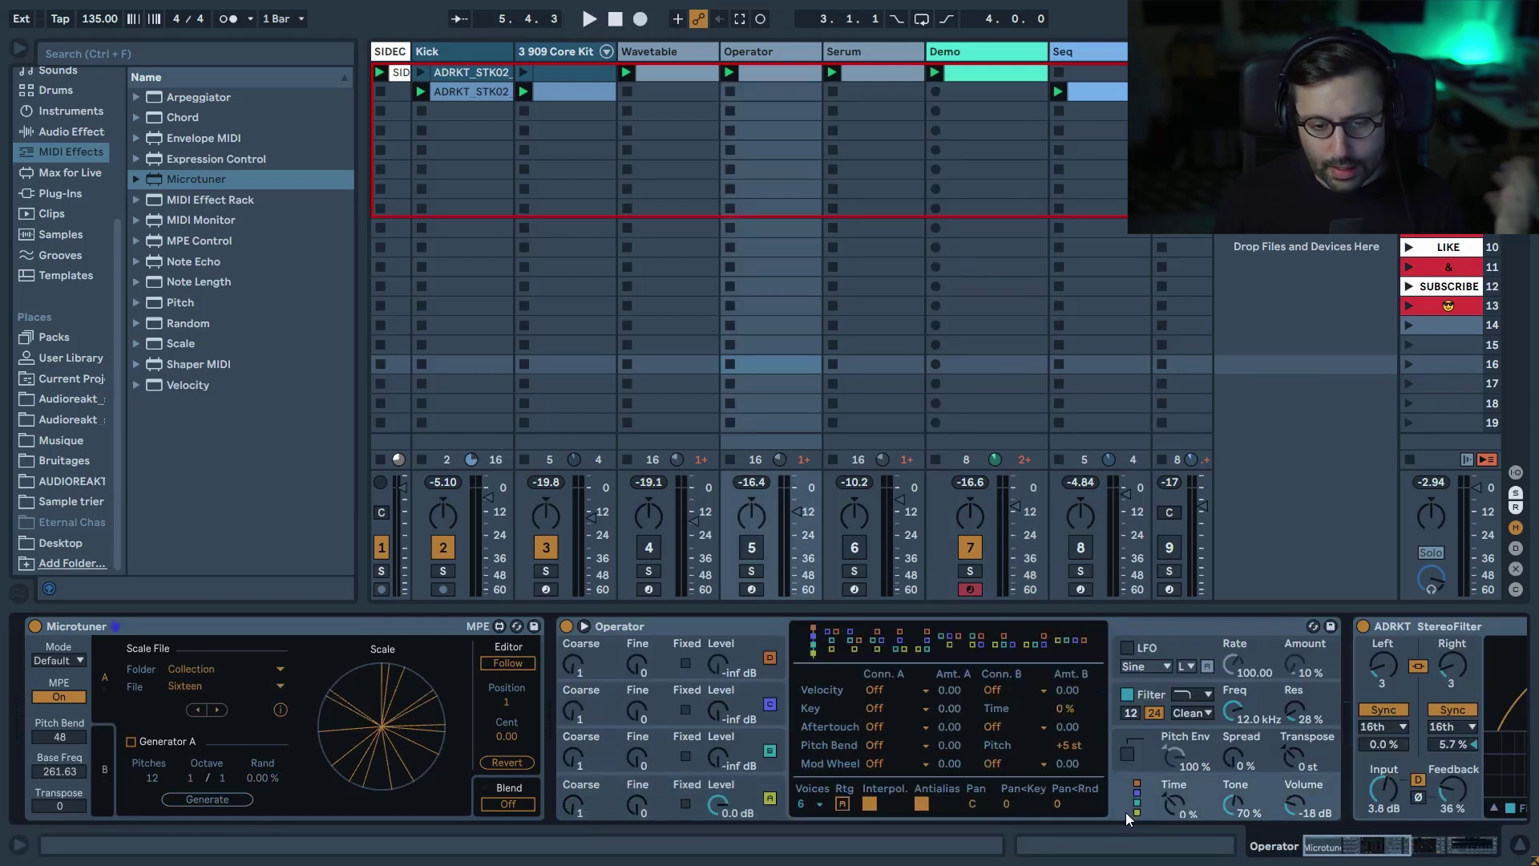
pyautogui.moveTo(1074, 757); pyautogui.dragTo(1074, 725)
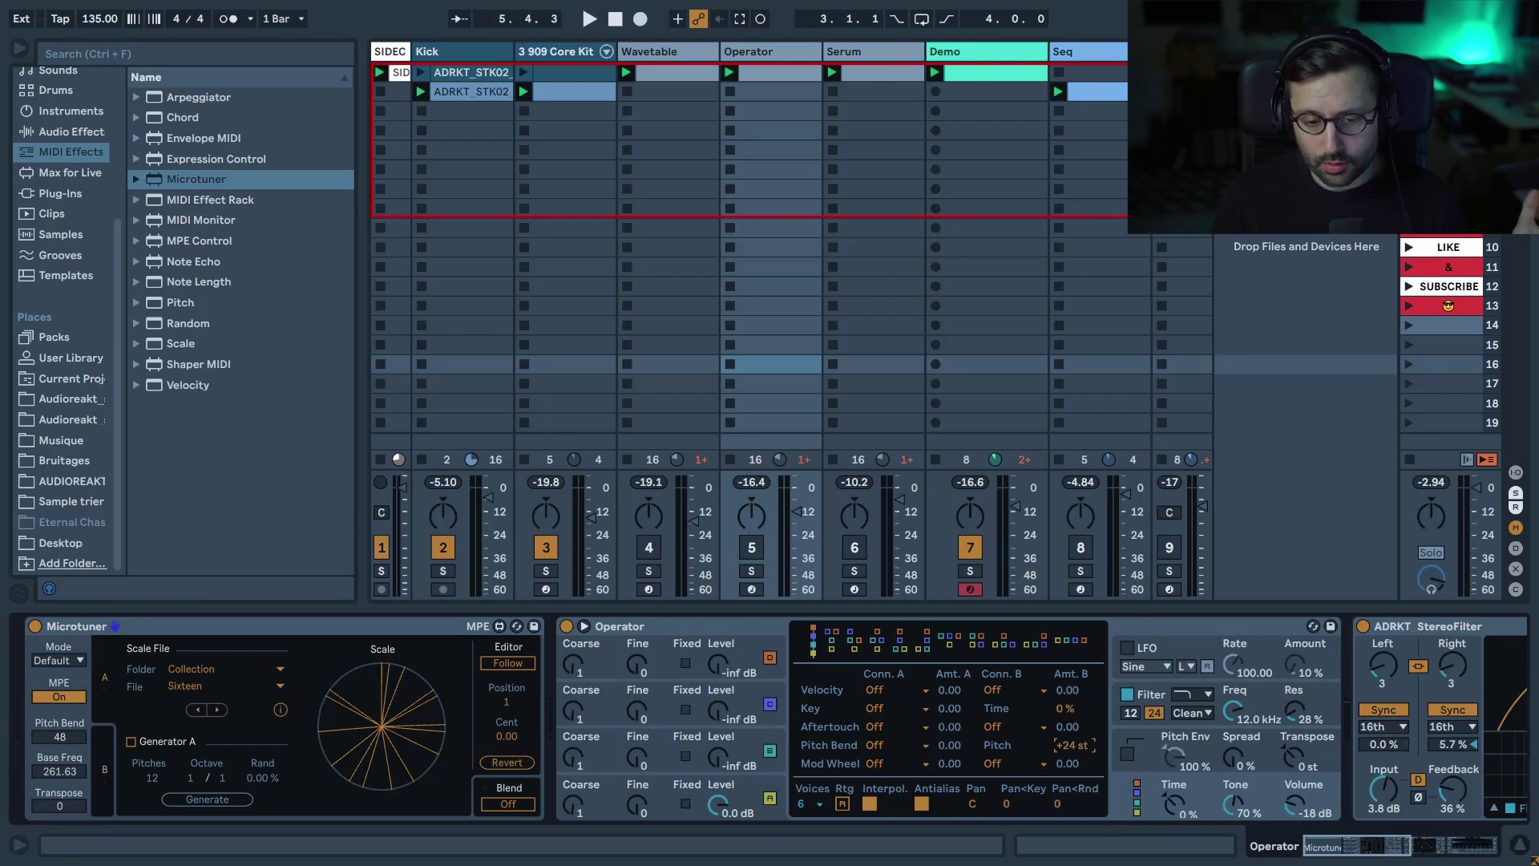
pyautogui.click(74, 741)
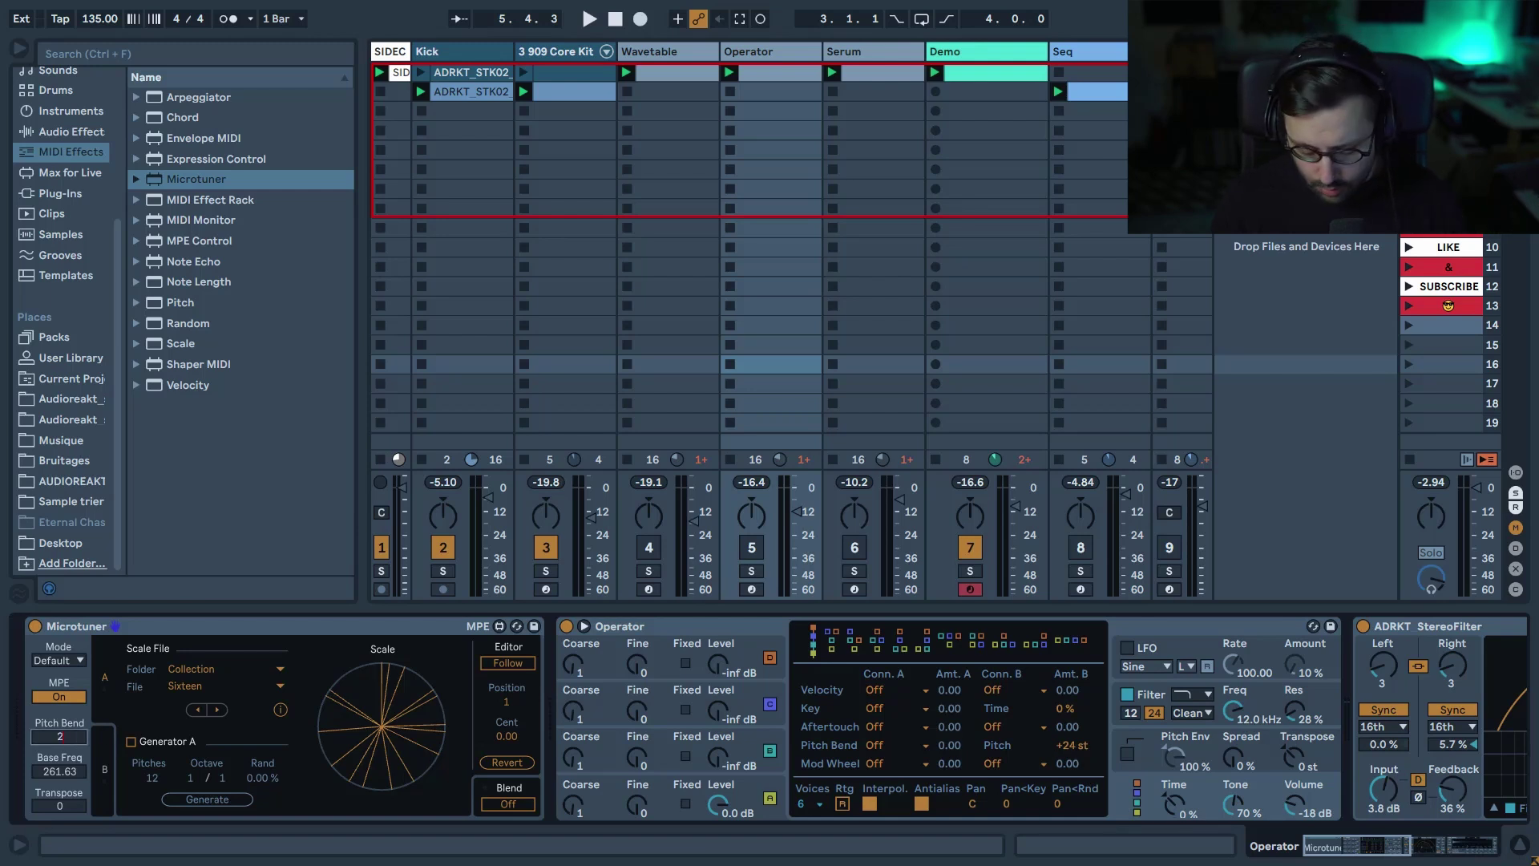
# On the Serum track, set Serum's upward pitch bend range to 24 and hide the plug-in window
pyautogui.click(844, 55)
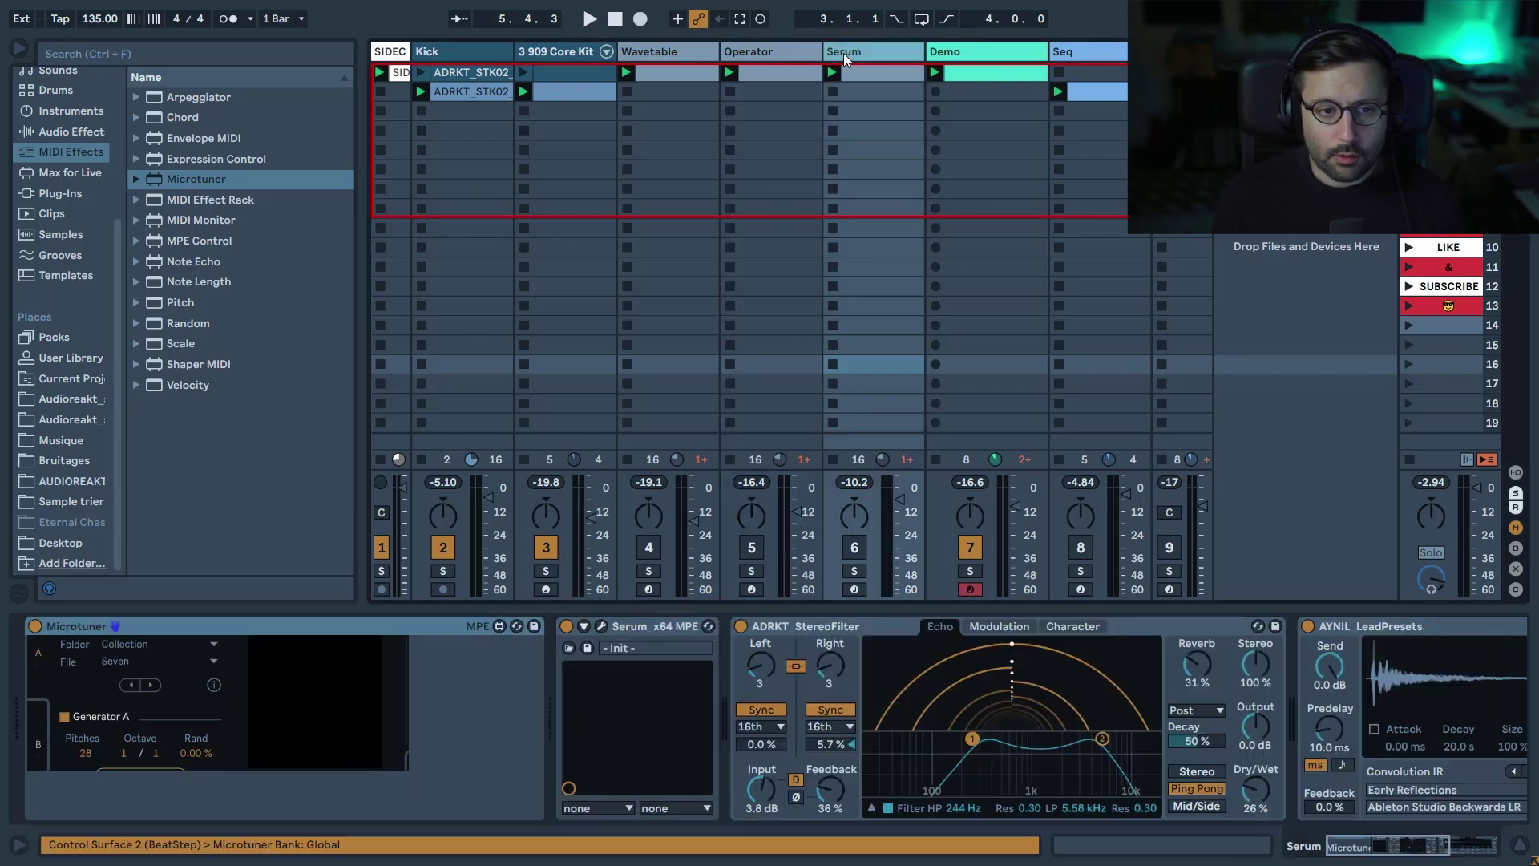
pyautogui.click(601, 626)
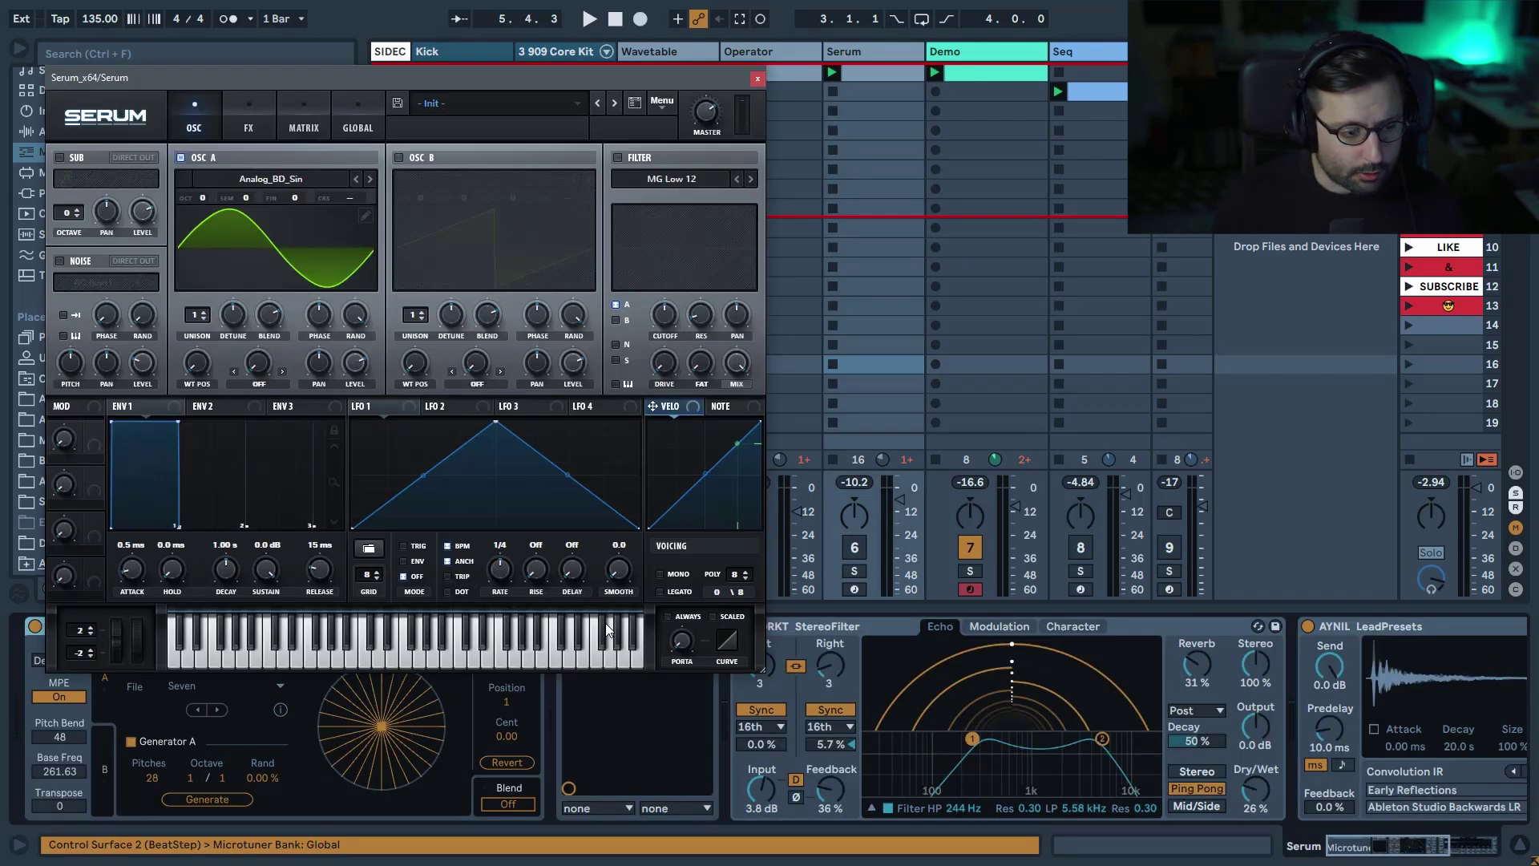
pyautogui.doubleClick(80, 632)
pyautogui.write('24')
pyautogui.press('Return')
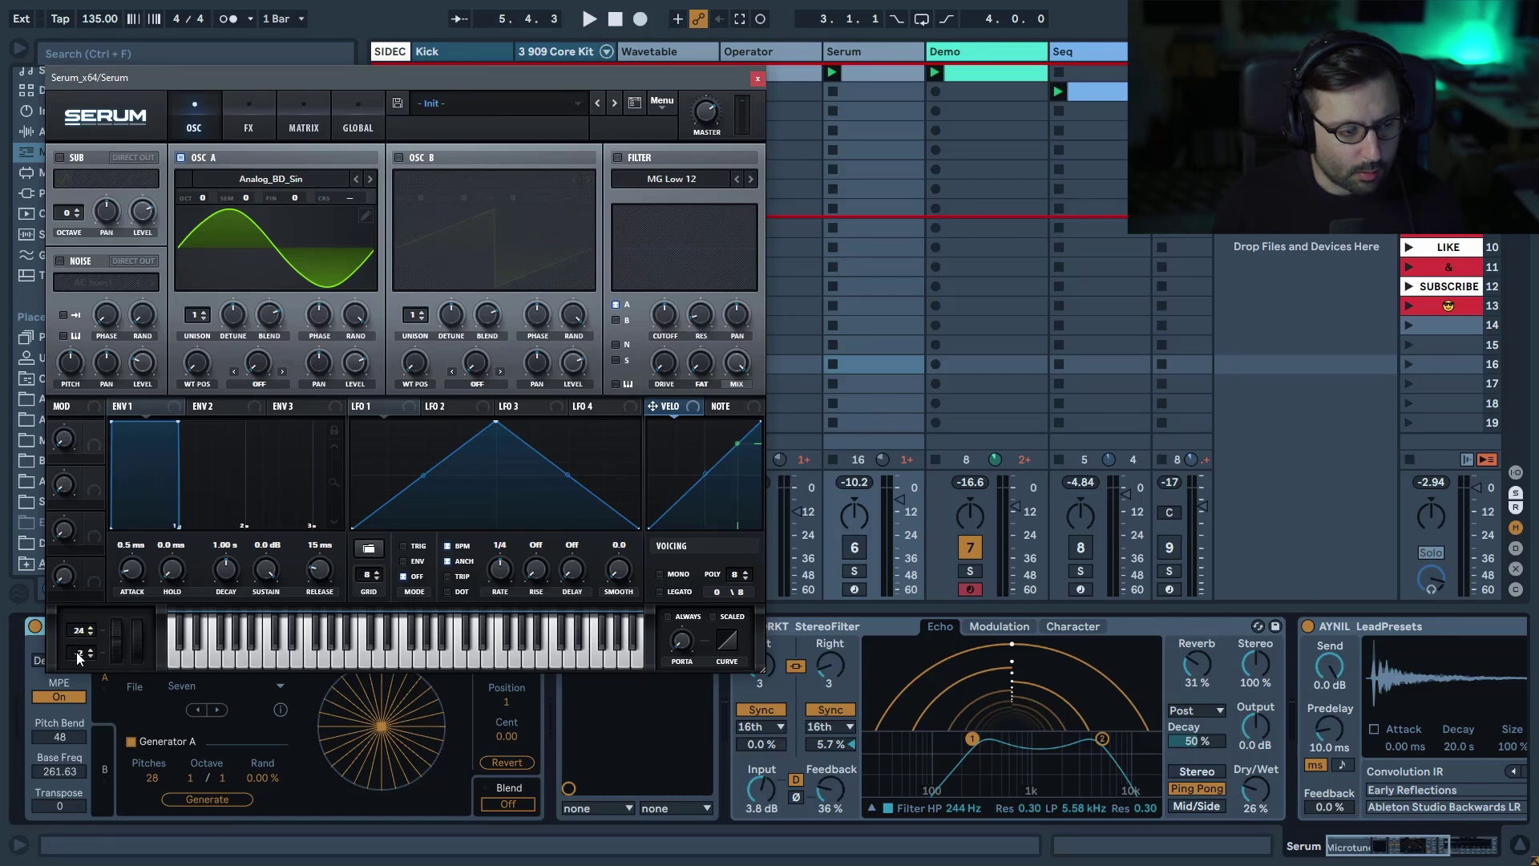
pyautogui.hotkey('ctrl', 'alt', 'p')
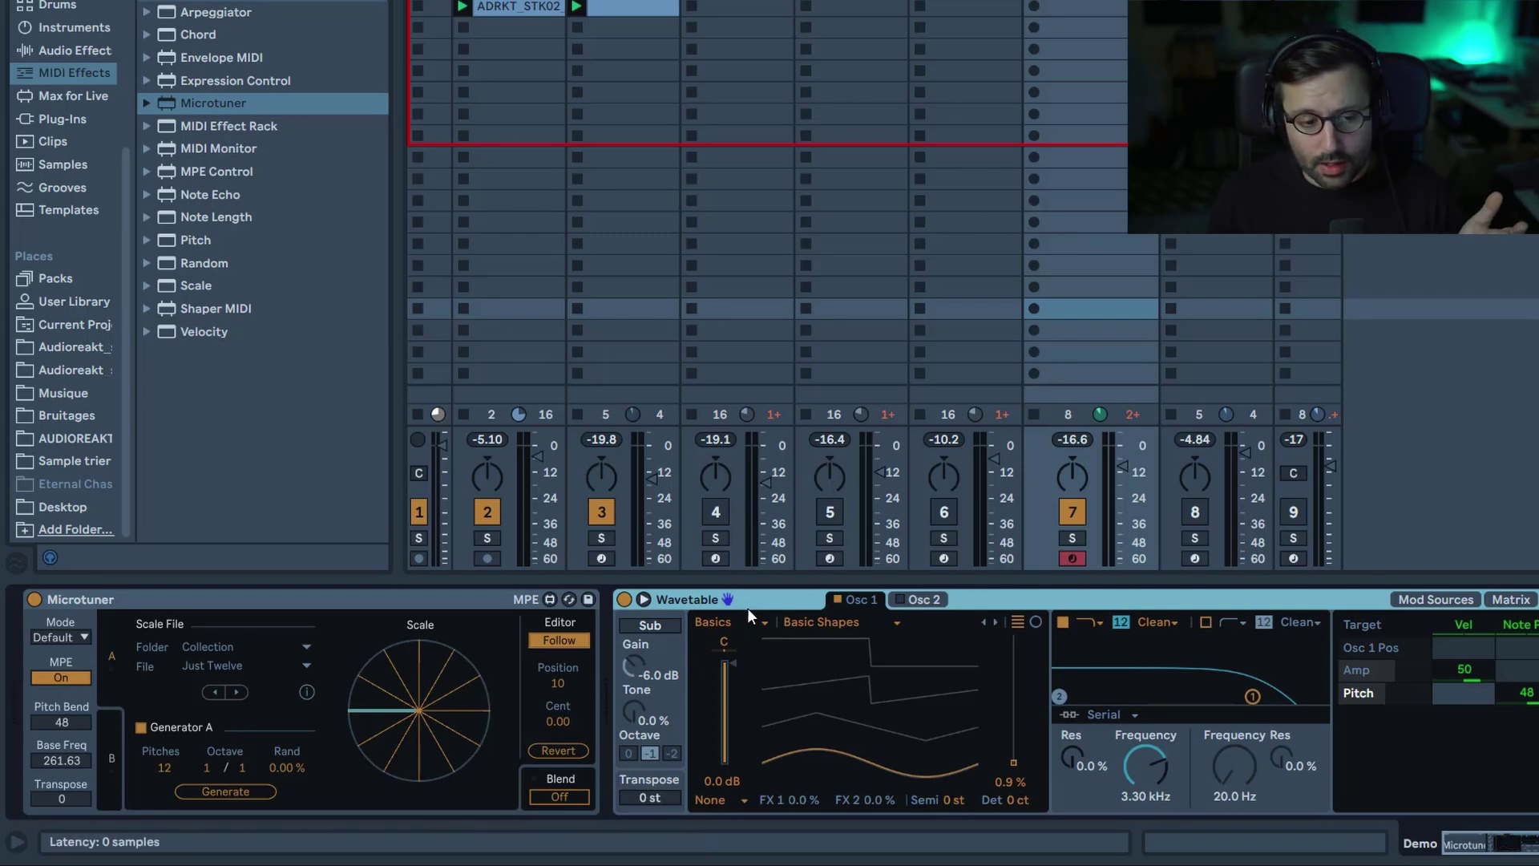
# Turn off MPE in the Microtuner on the Operator track
pyautogui.moveTo(1527, 847); pyautogui.dragTo(1535, 847)
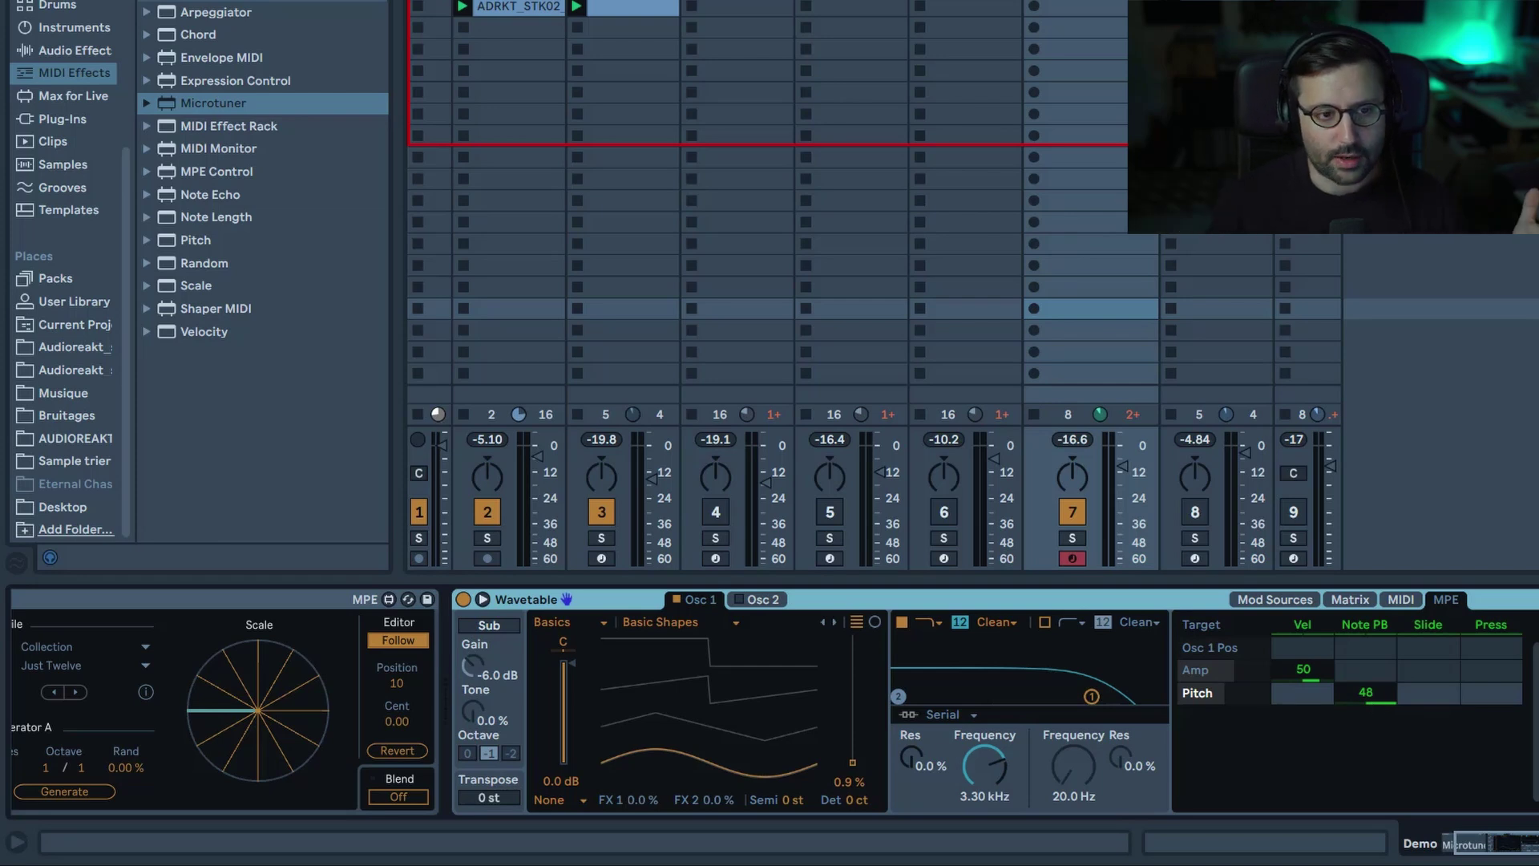
pyautogui.click(851, 308)
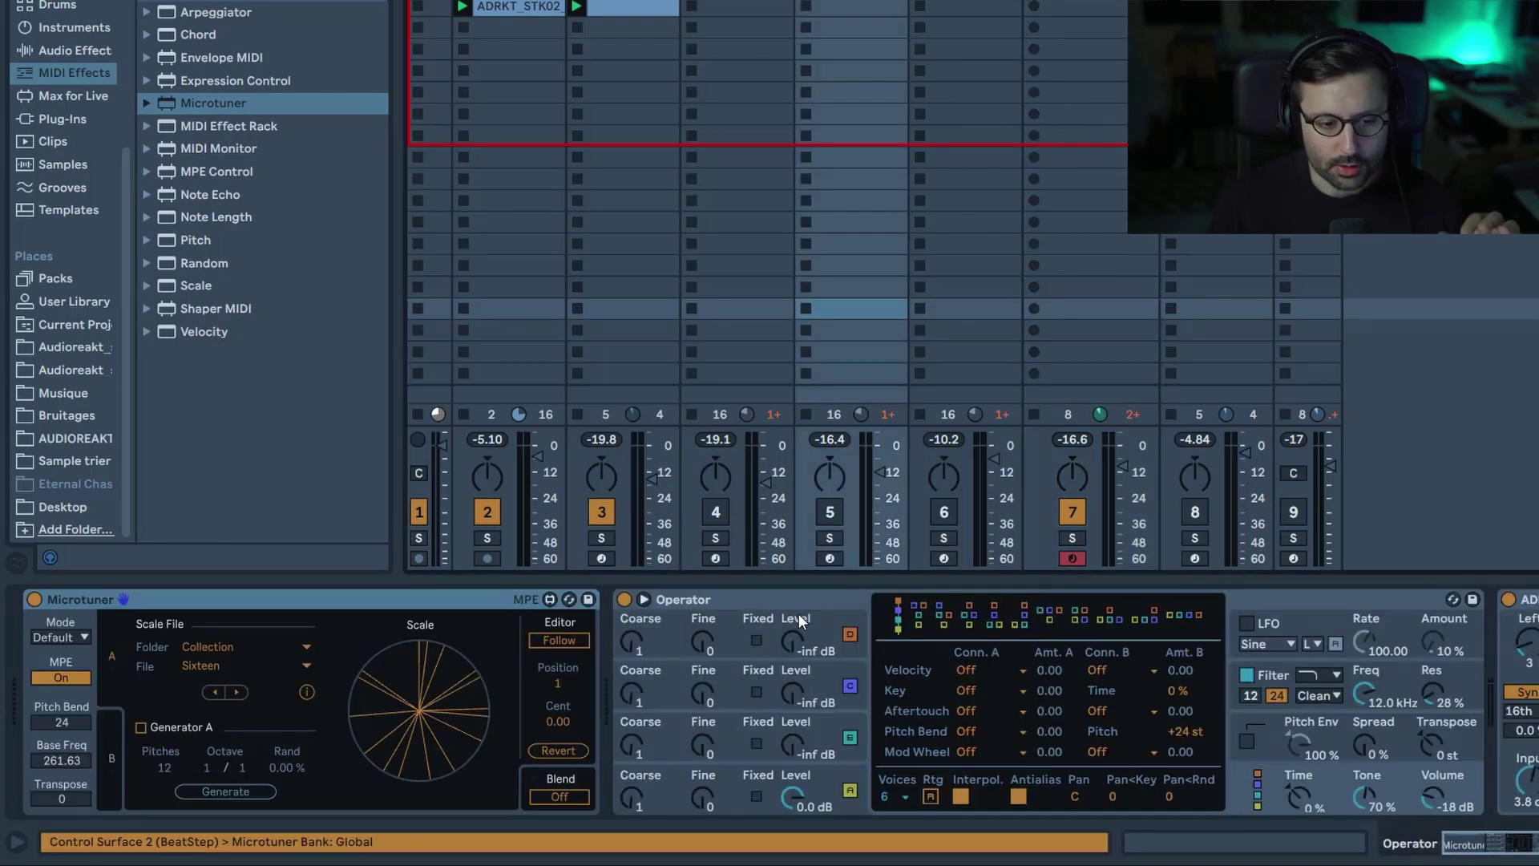
pyautogui.click(75, 679)
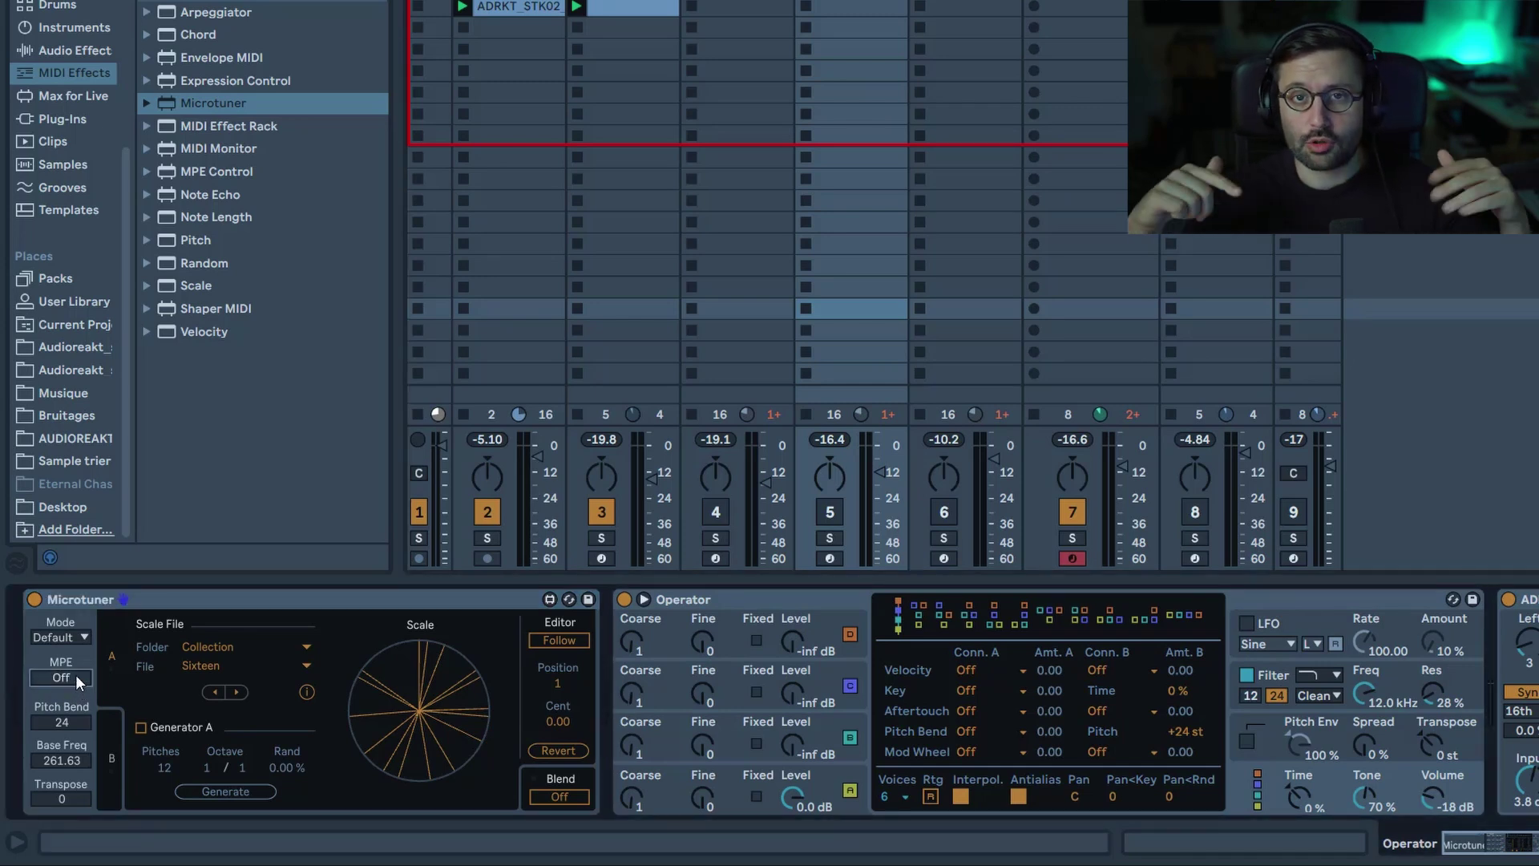
# Set the Demo track's Microtuner mode to Lead
pyautogui.press('Right')
pyautogui.press('Right')
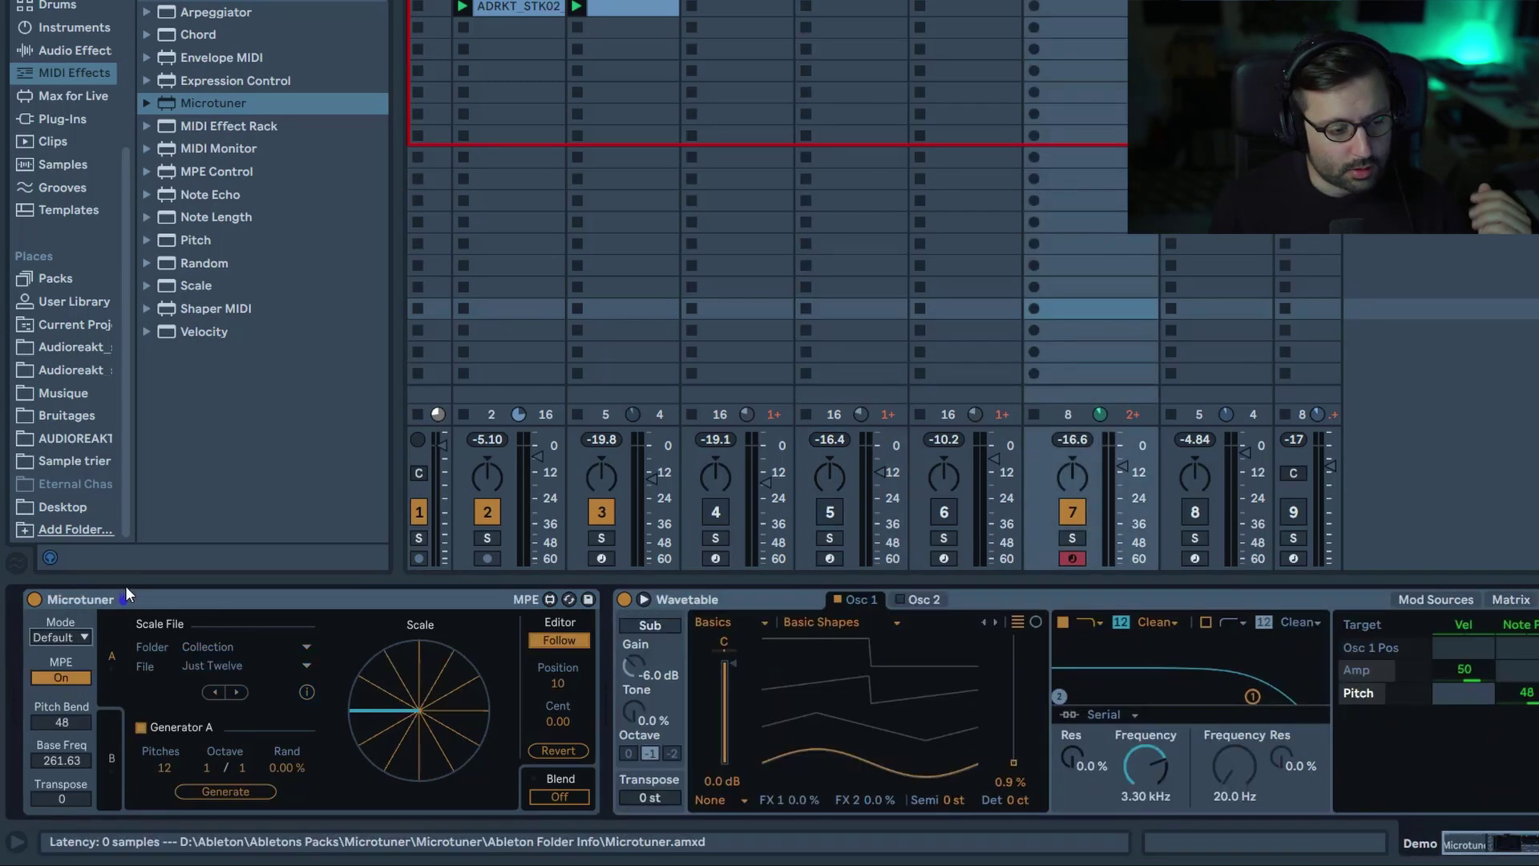
pyautogui.click(80, 637)
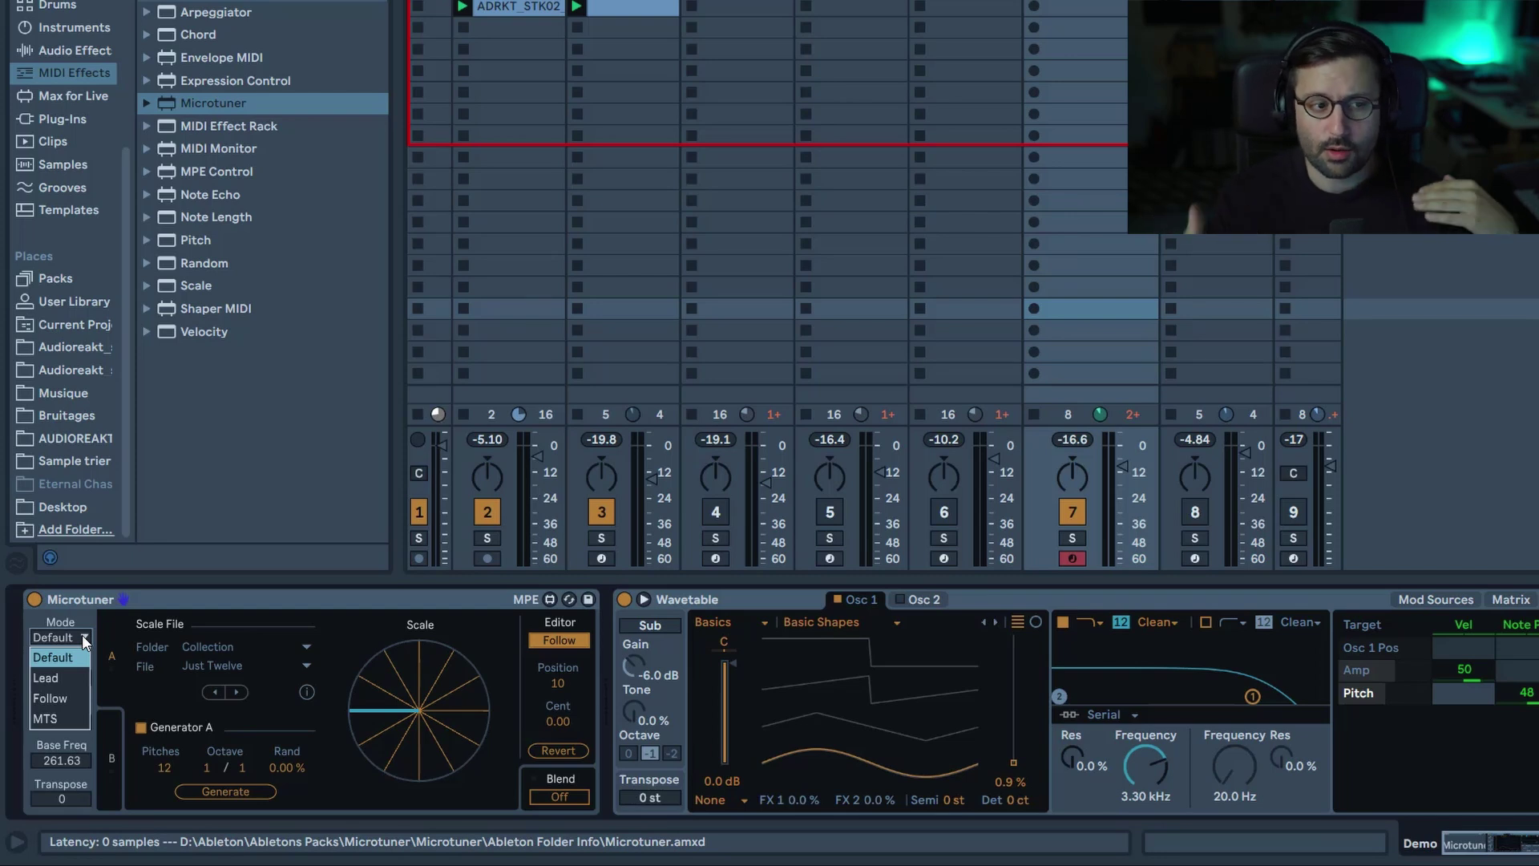
pyautogui.click(65, 675)
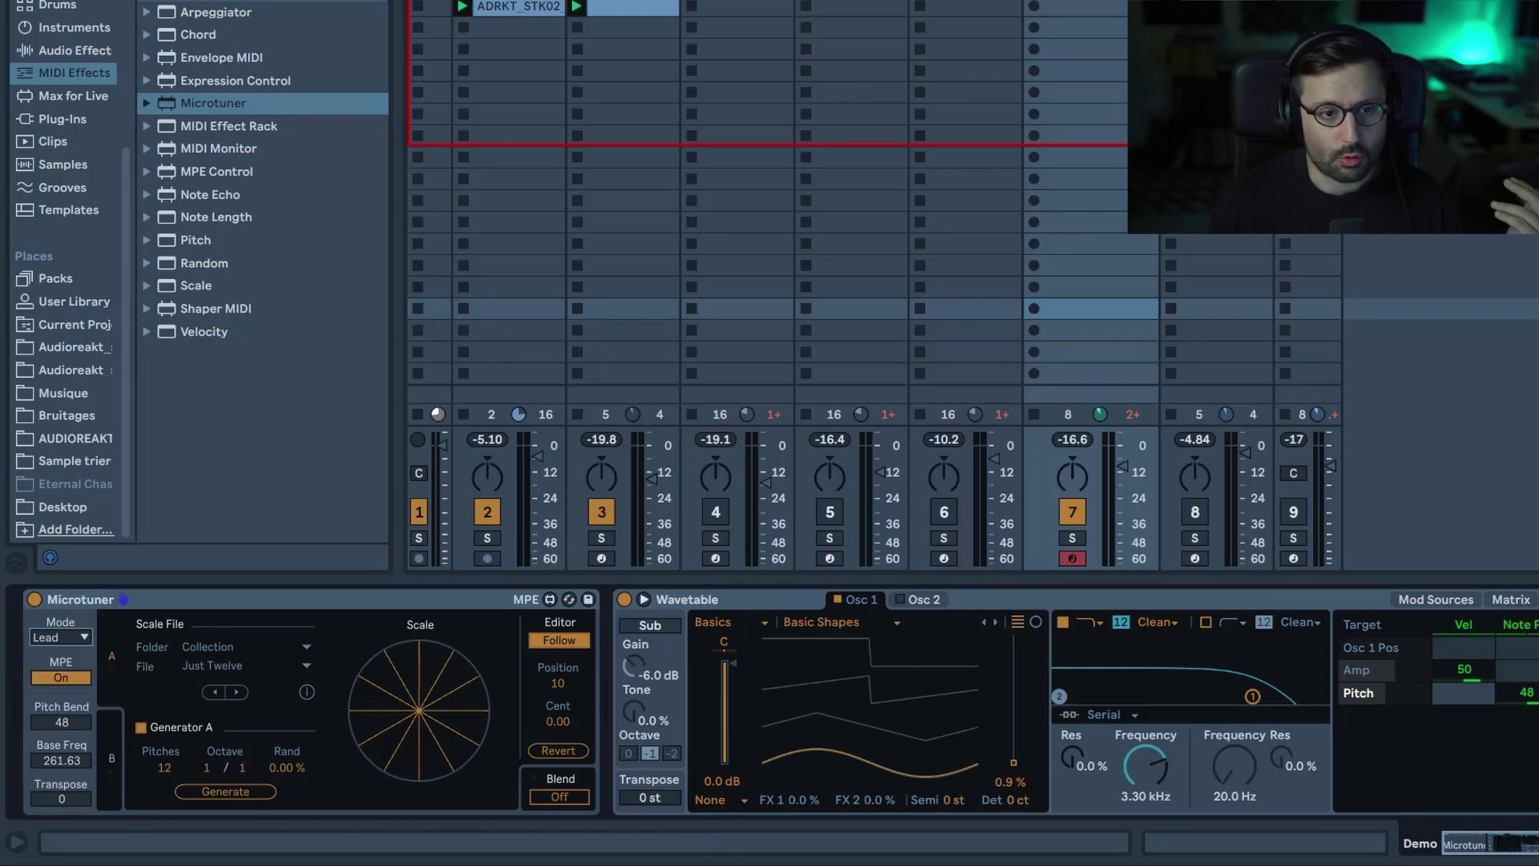
# Set the Operator track's Microtuner mode to Follow
pyautogui.click(849, 308)
pyautogui.click(80, 638)
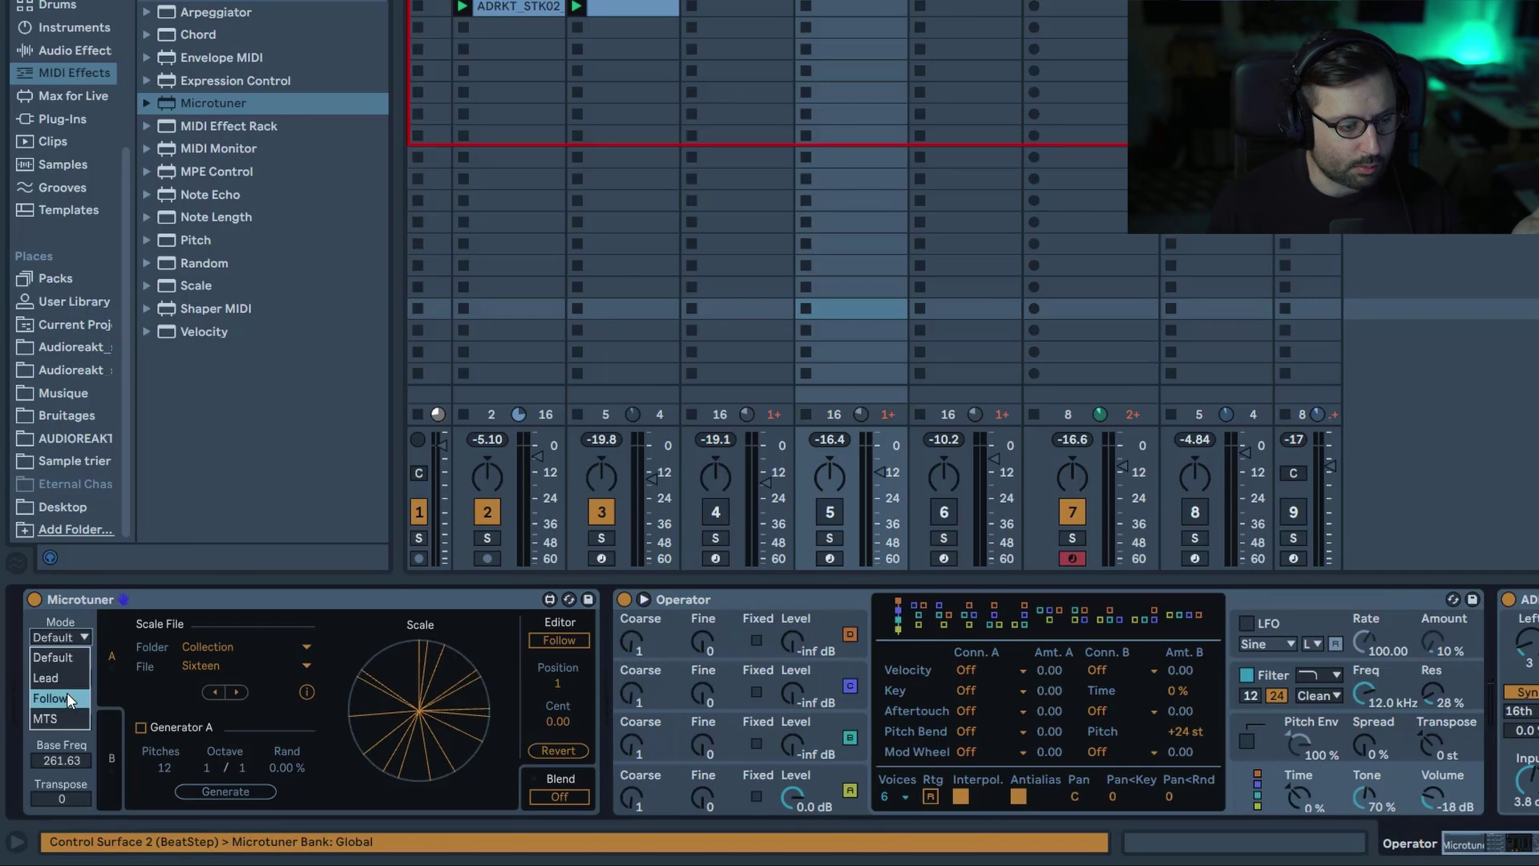
pyautogui.click(66, 697)
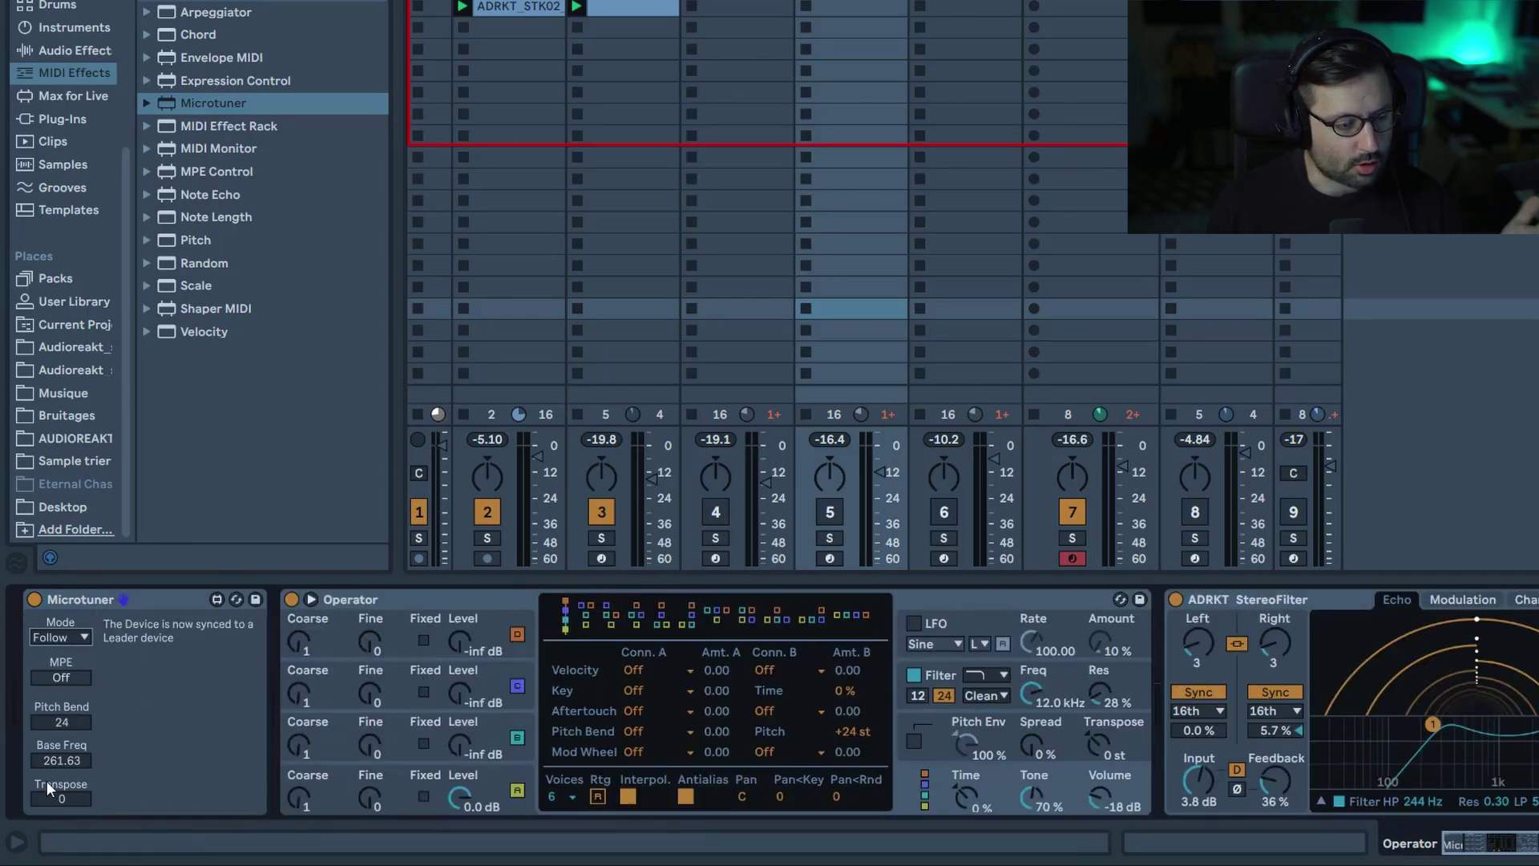
# Return the Demo track's Microtuner mode to Default
pyautogui.press('Right')
pyautogui.press('Right')
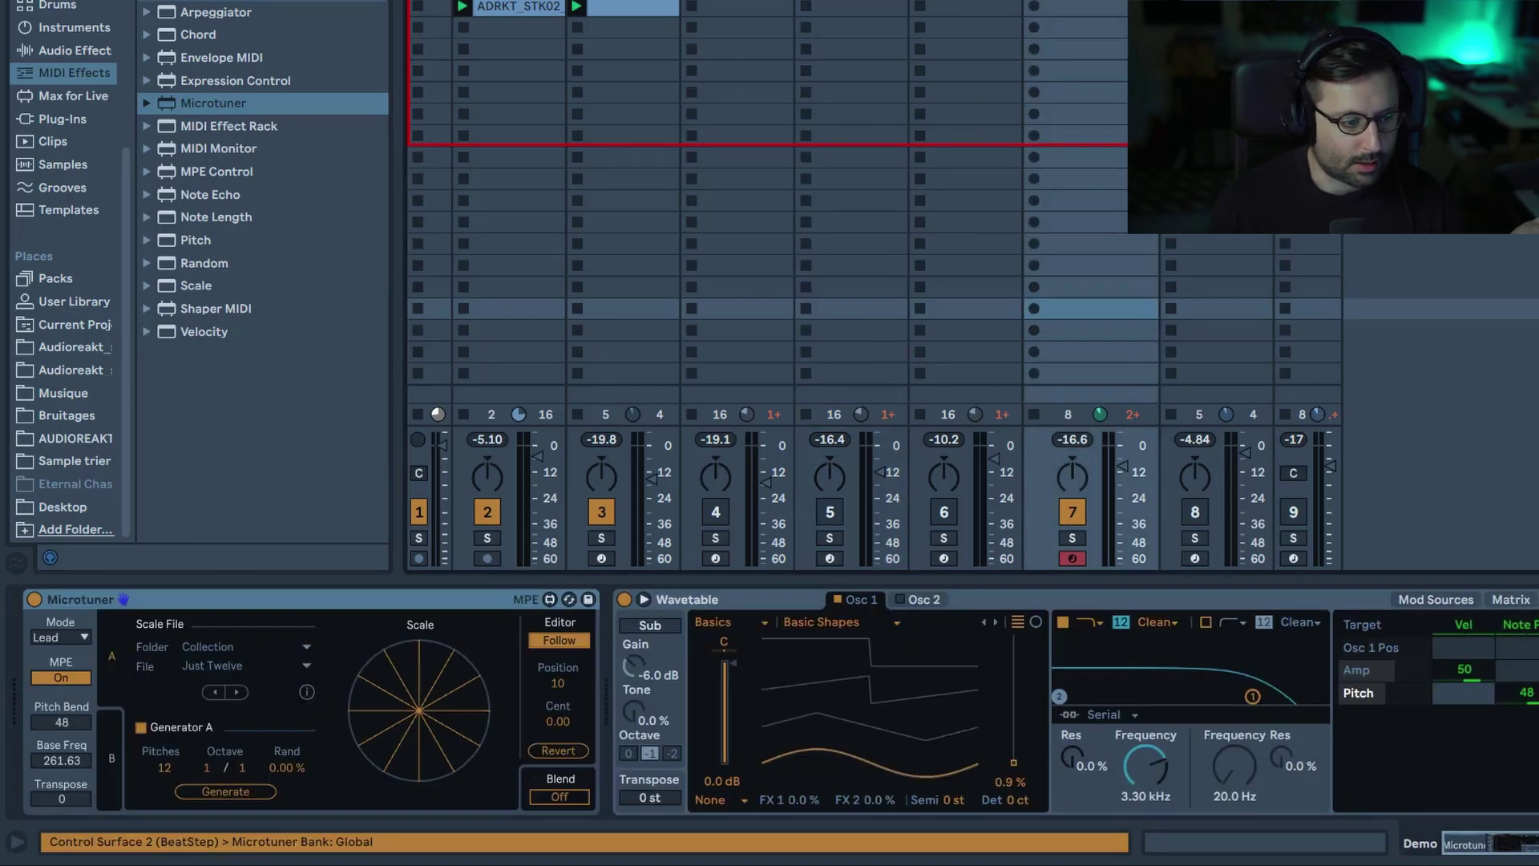
pyautogui.click(61, 641)
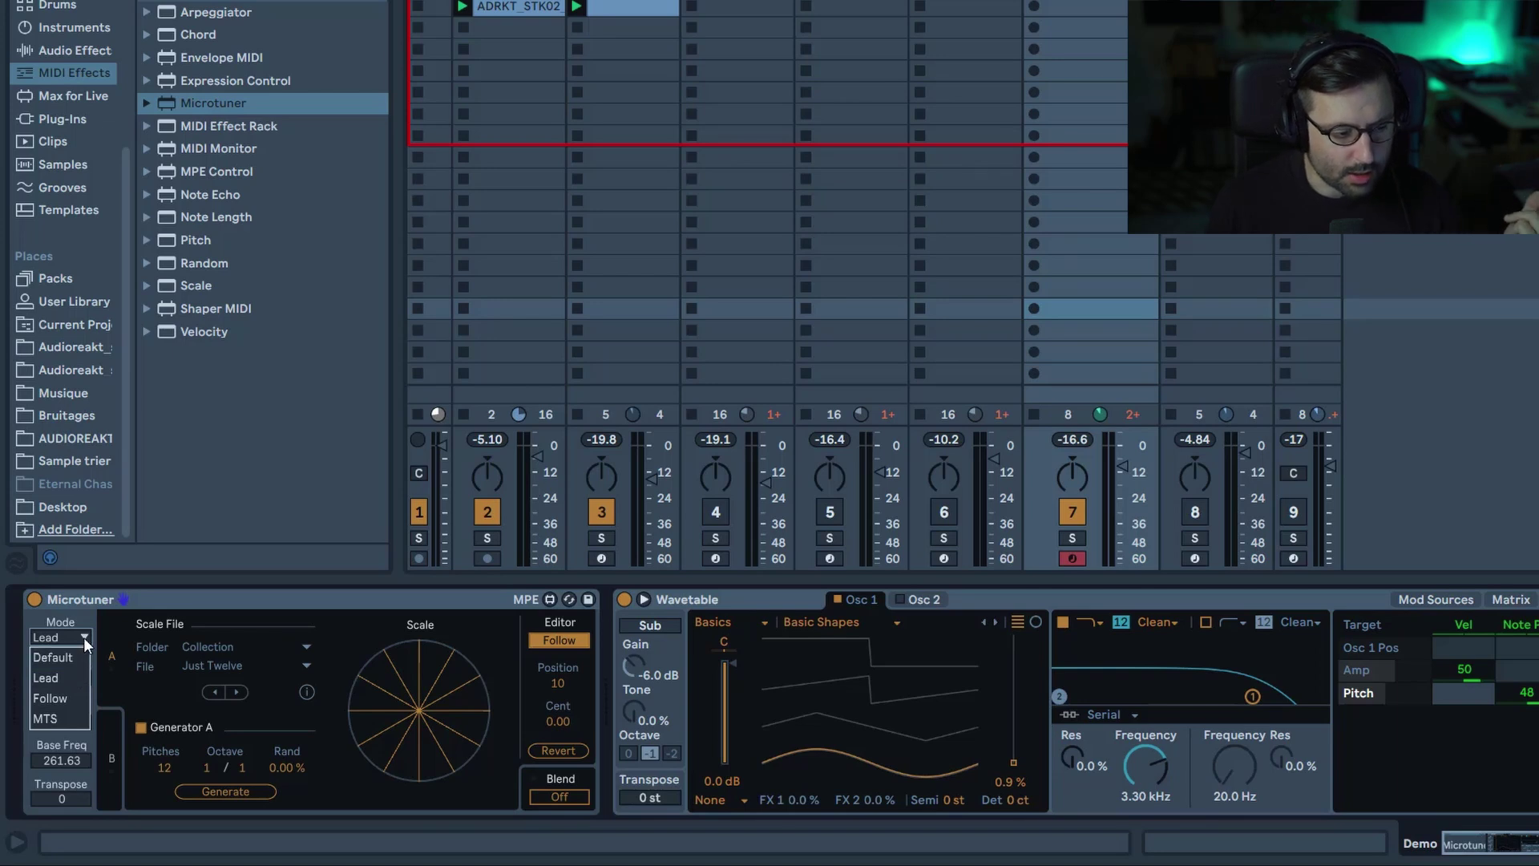
pyautogui.click(67, 658)
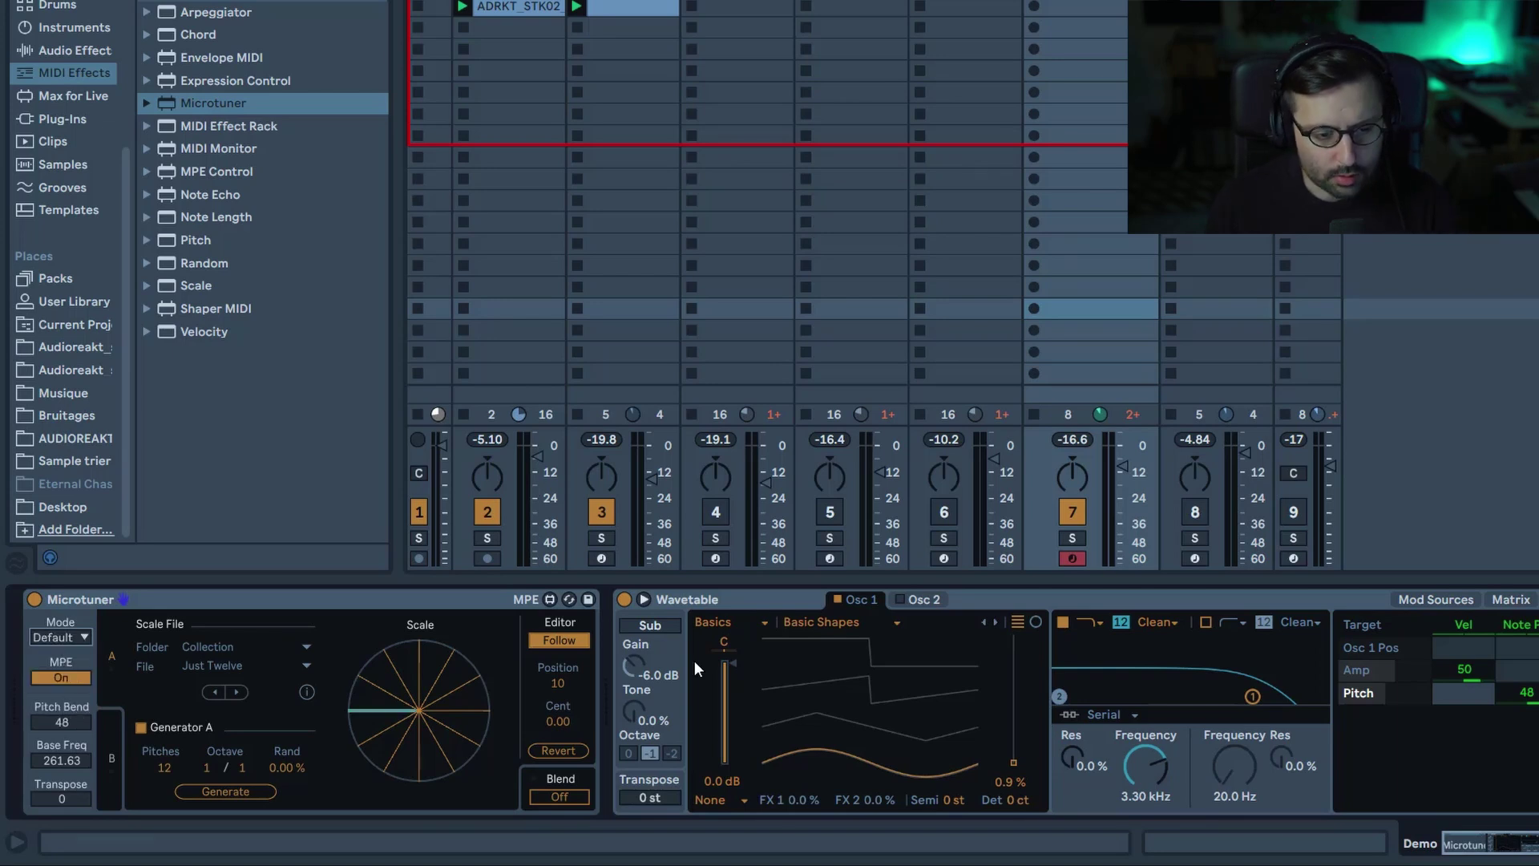
# Collapse the Wavetable device on the Demo track and switch off the Echo effect
pyautogui.click(738, 598)
pyautogui.doubleClick(637, 599)
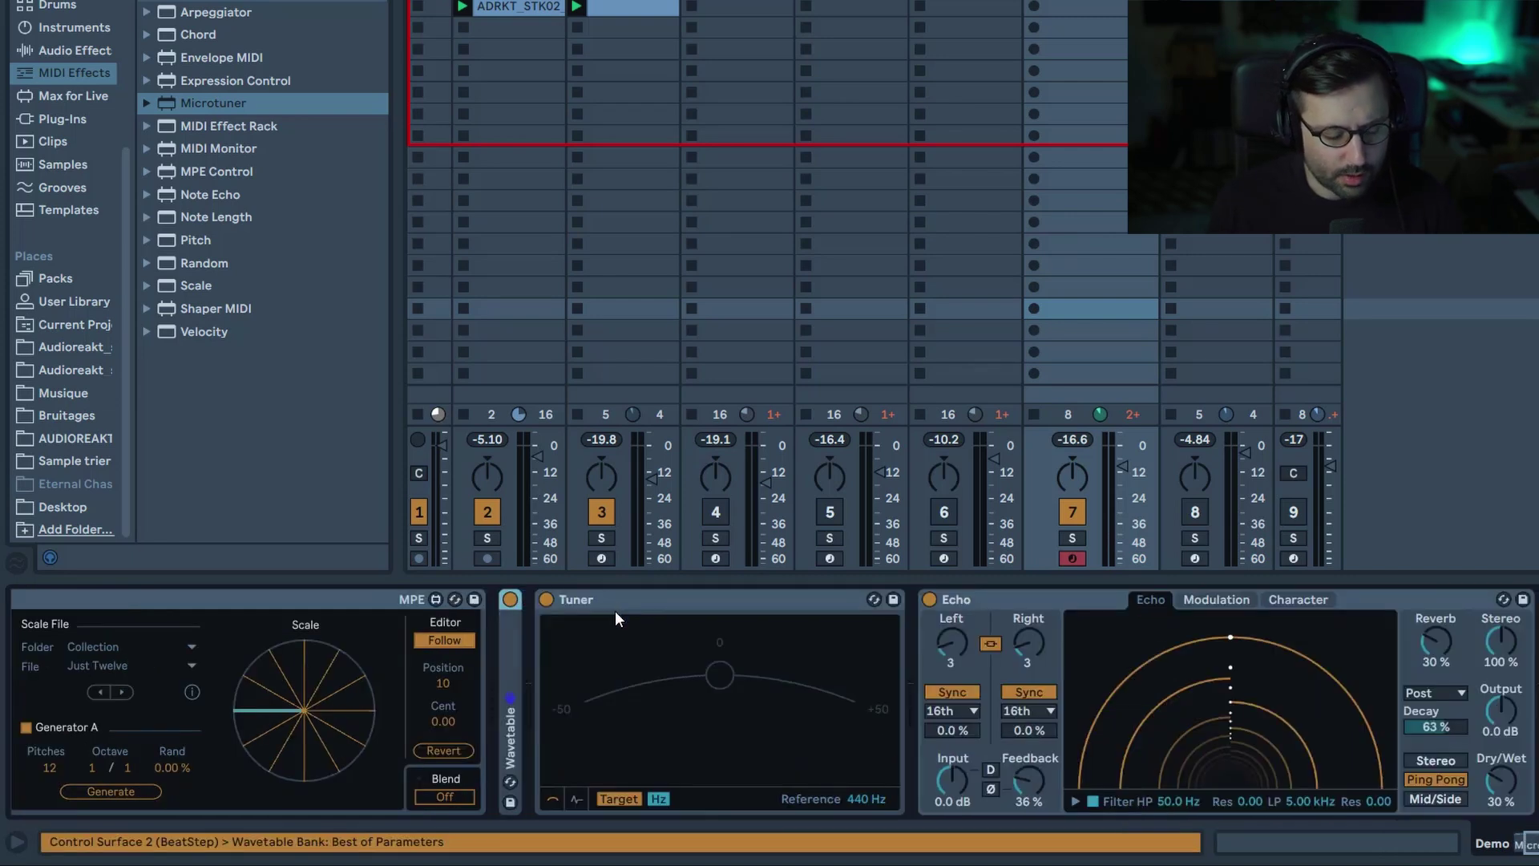
pyautogui.click(929, 600)
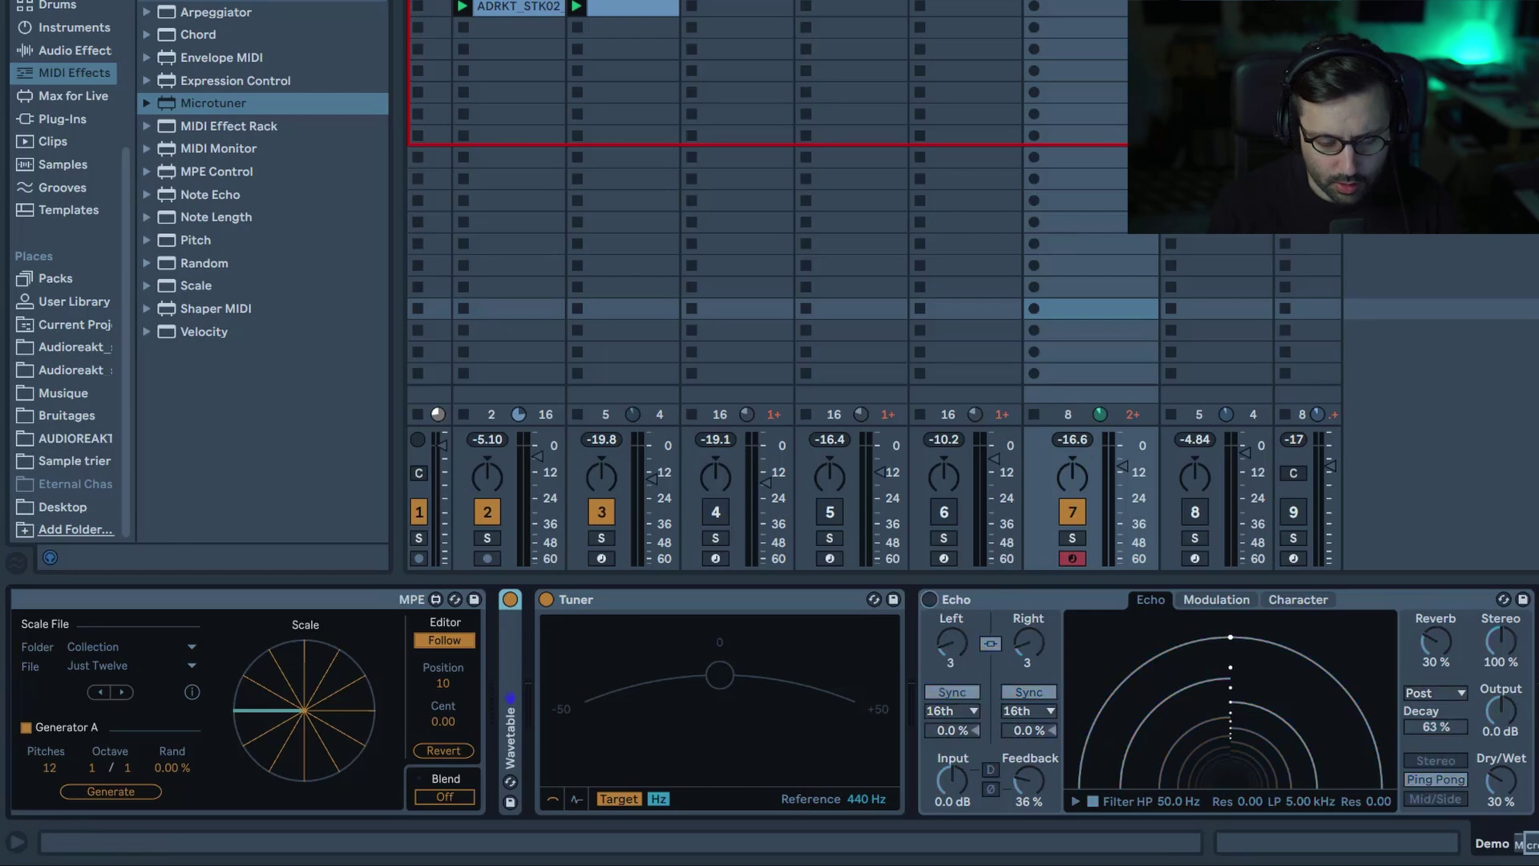
# Disable Generator A in the Demo track's Microtuner and compare its A and B scale slots
pyautogui.hscroll(-3, 118, 691)
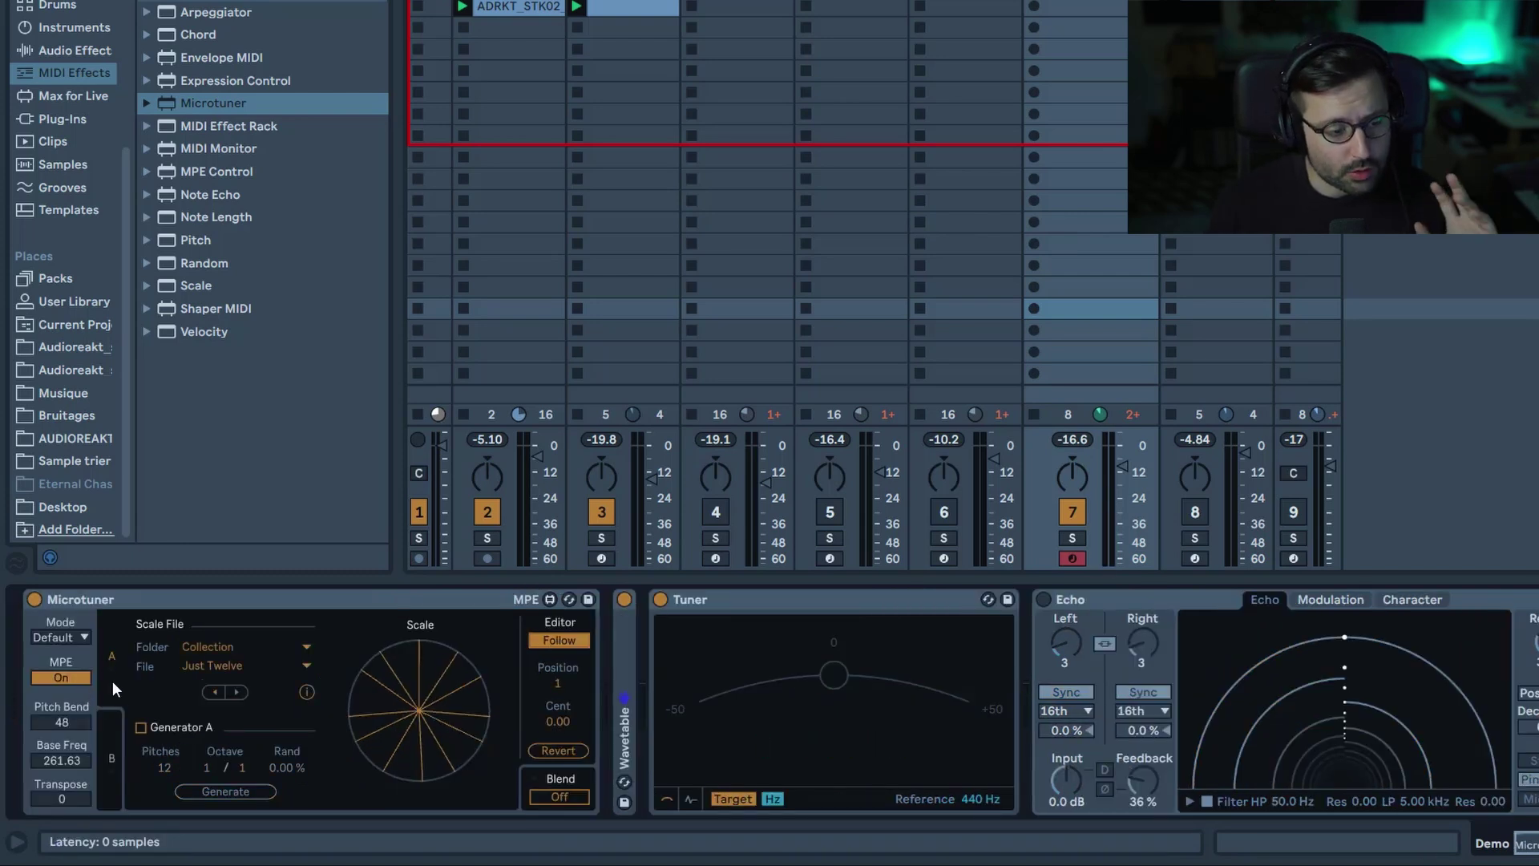
pyautogui.click(110, 786)
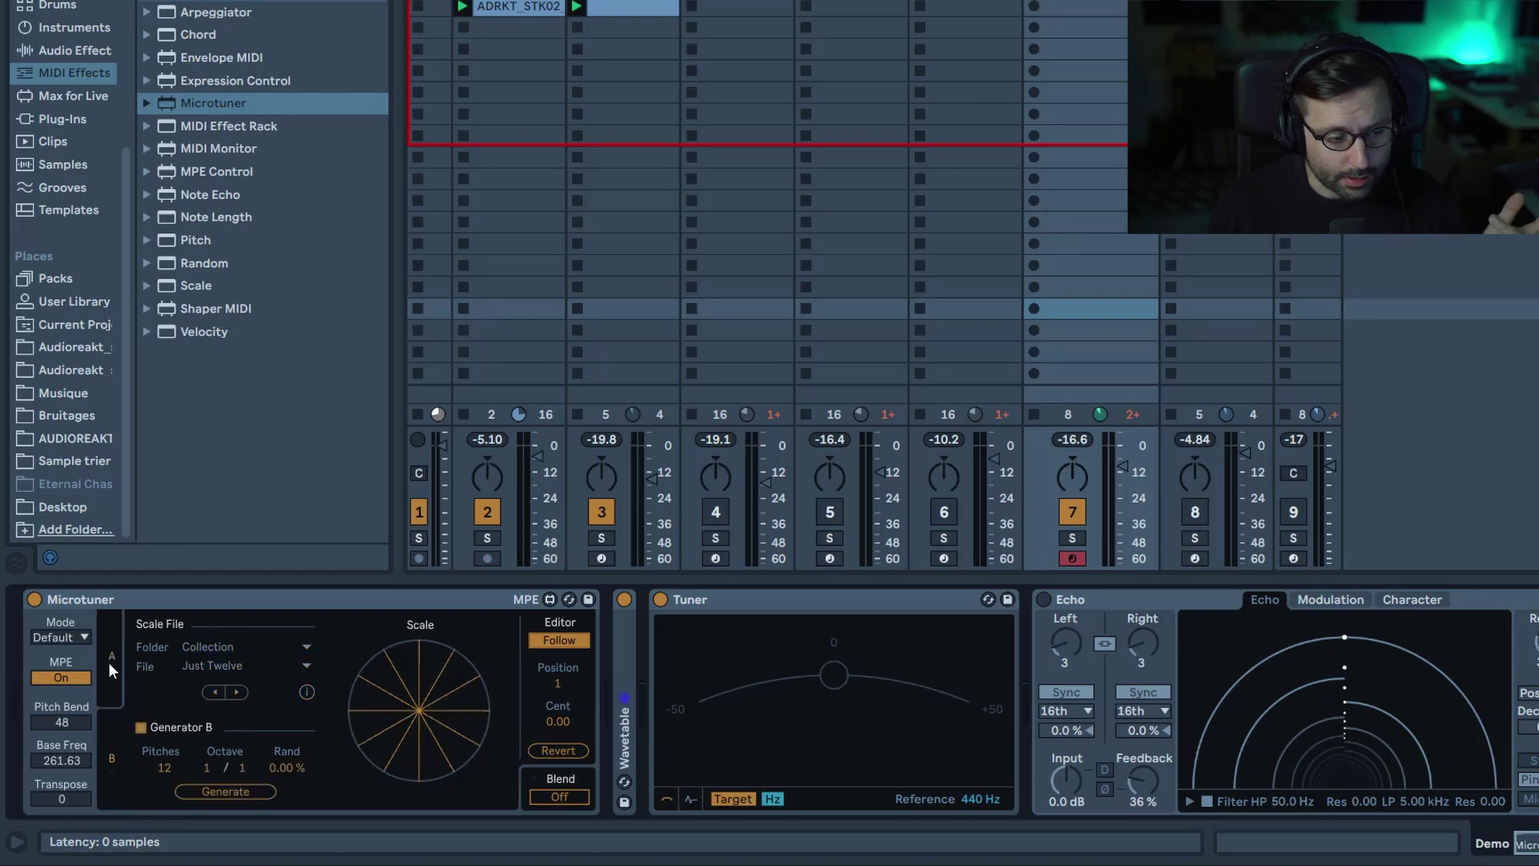
pyautogui.click(111, 685)
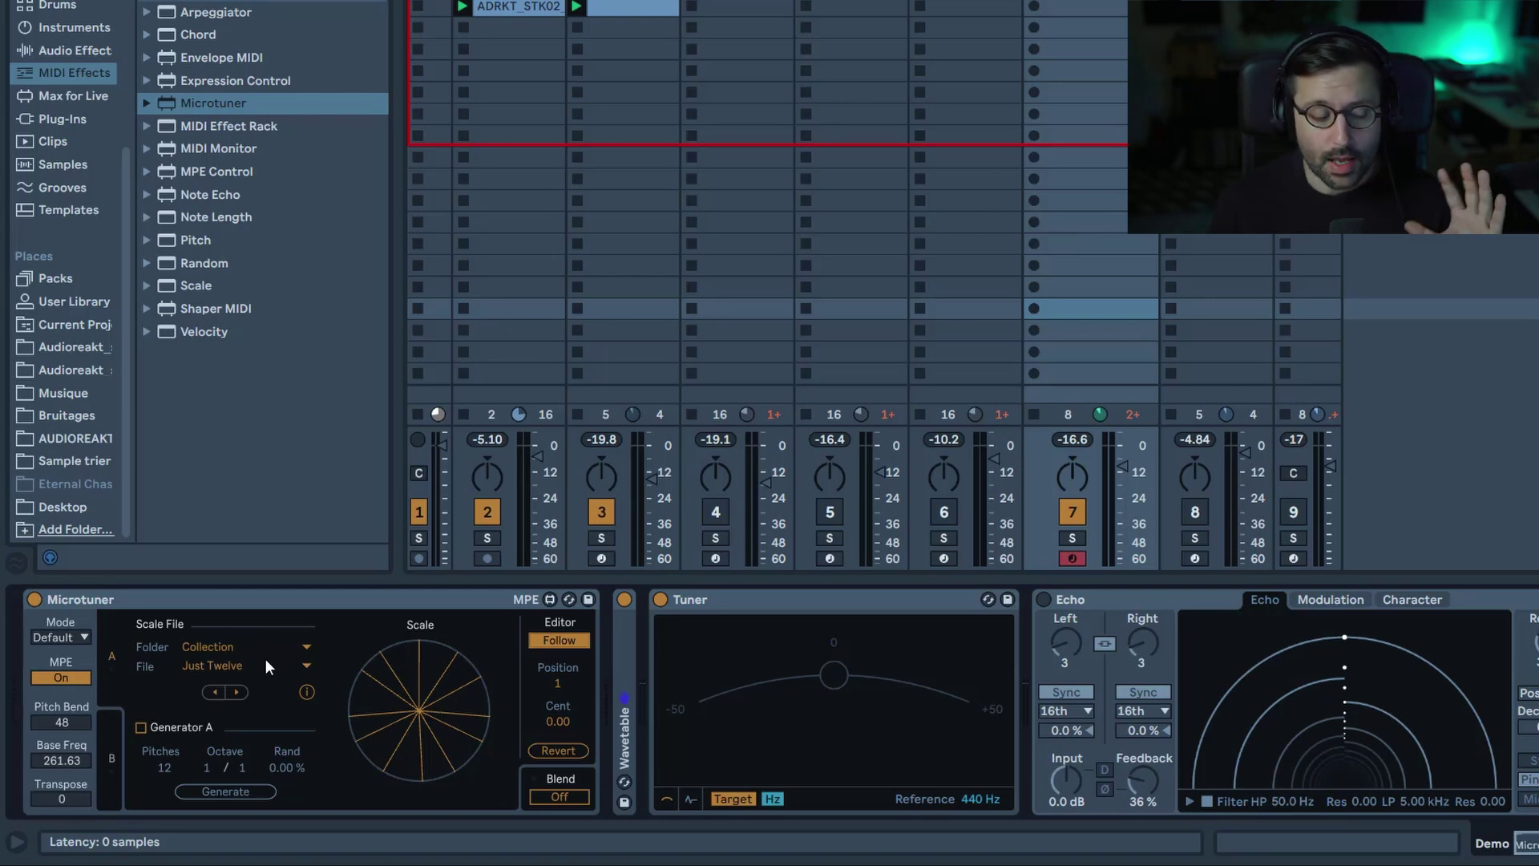
# Open Microtuner's scale folder choices and read Ableton's Microtuner pack page about importing tuning files
pyautogui.click(266, 659)
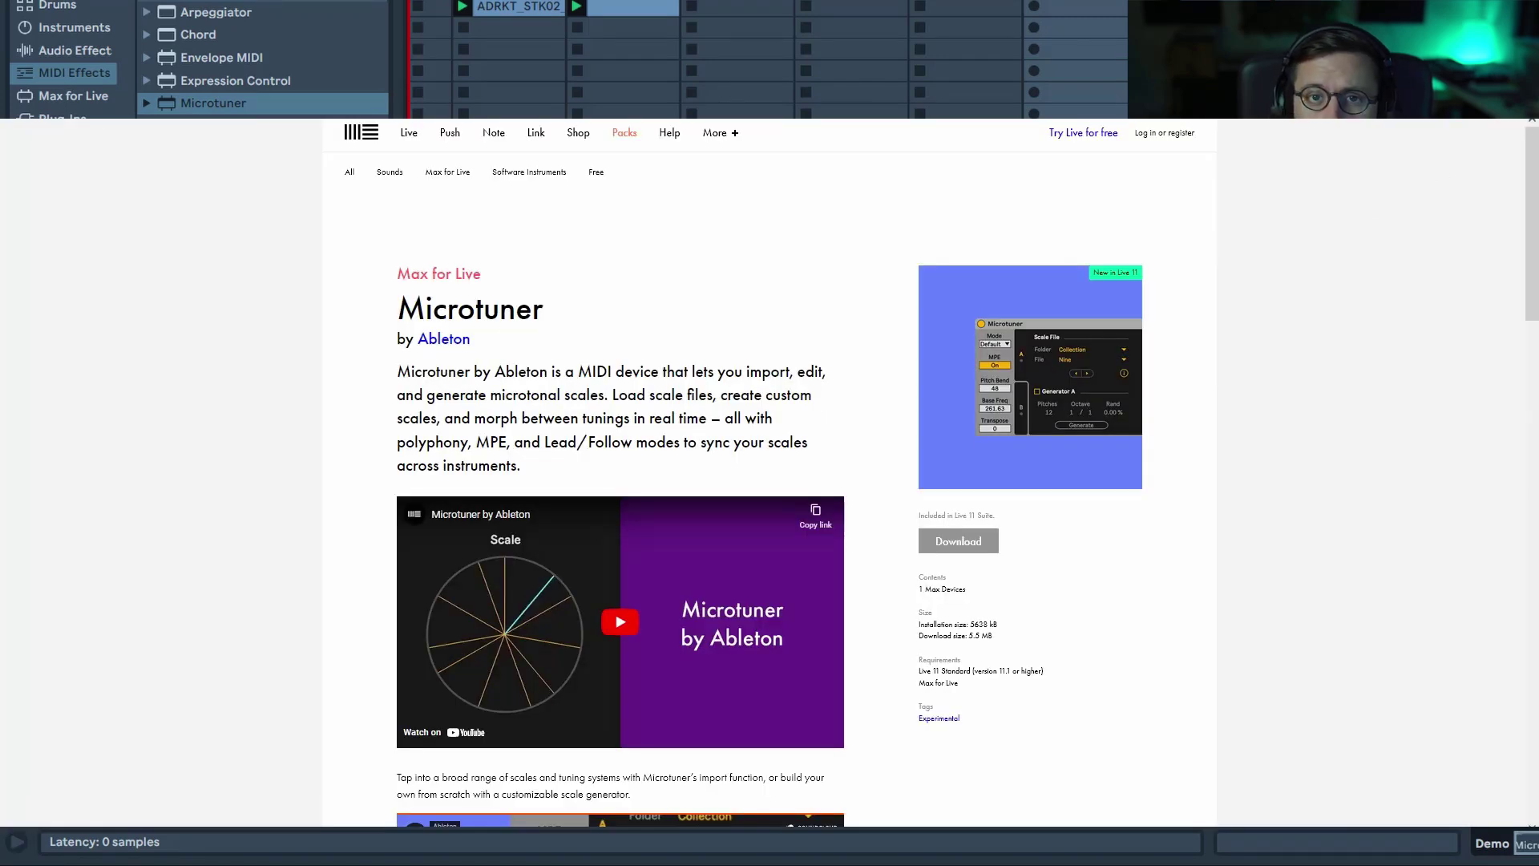
pyautogui.scroll(-5, 1536, 160)
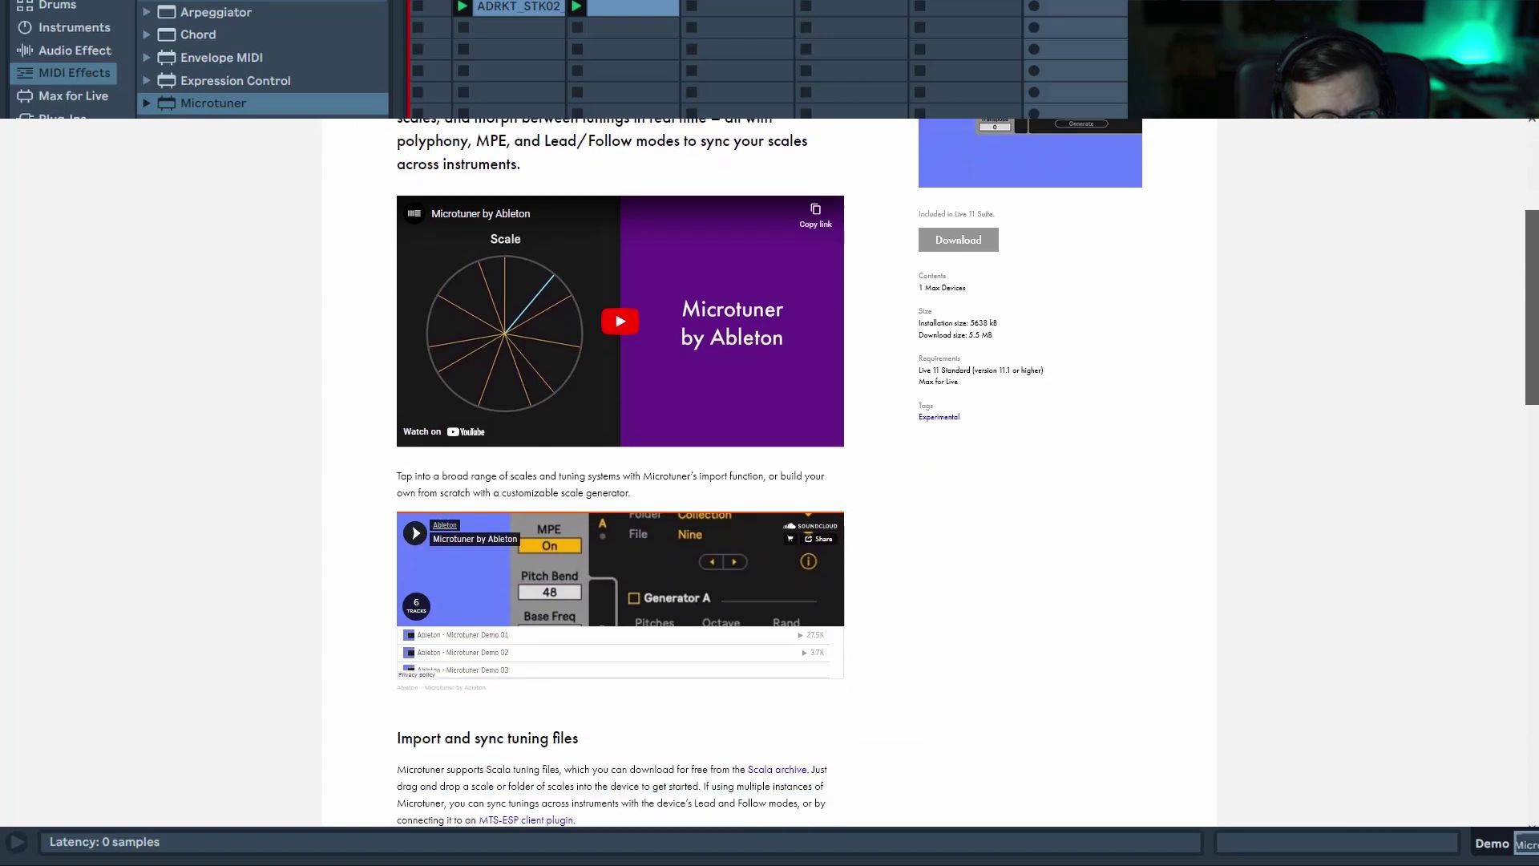
pyautogui.scroll(-3, 1532, 345)
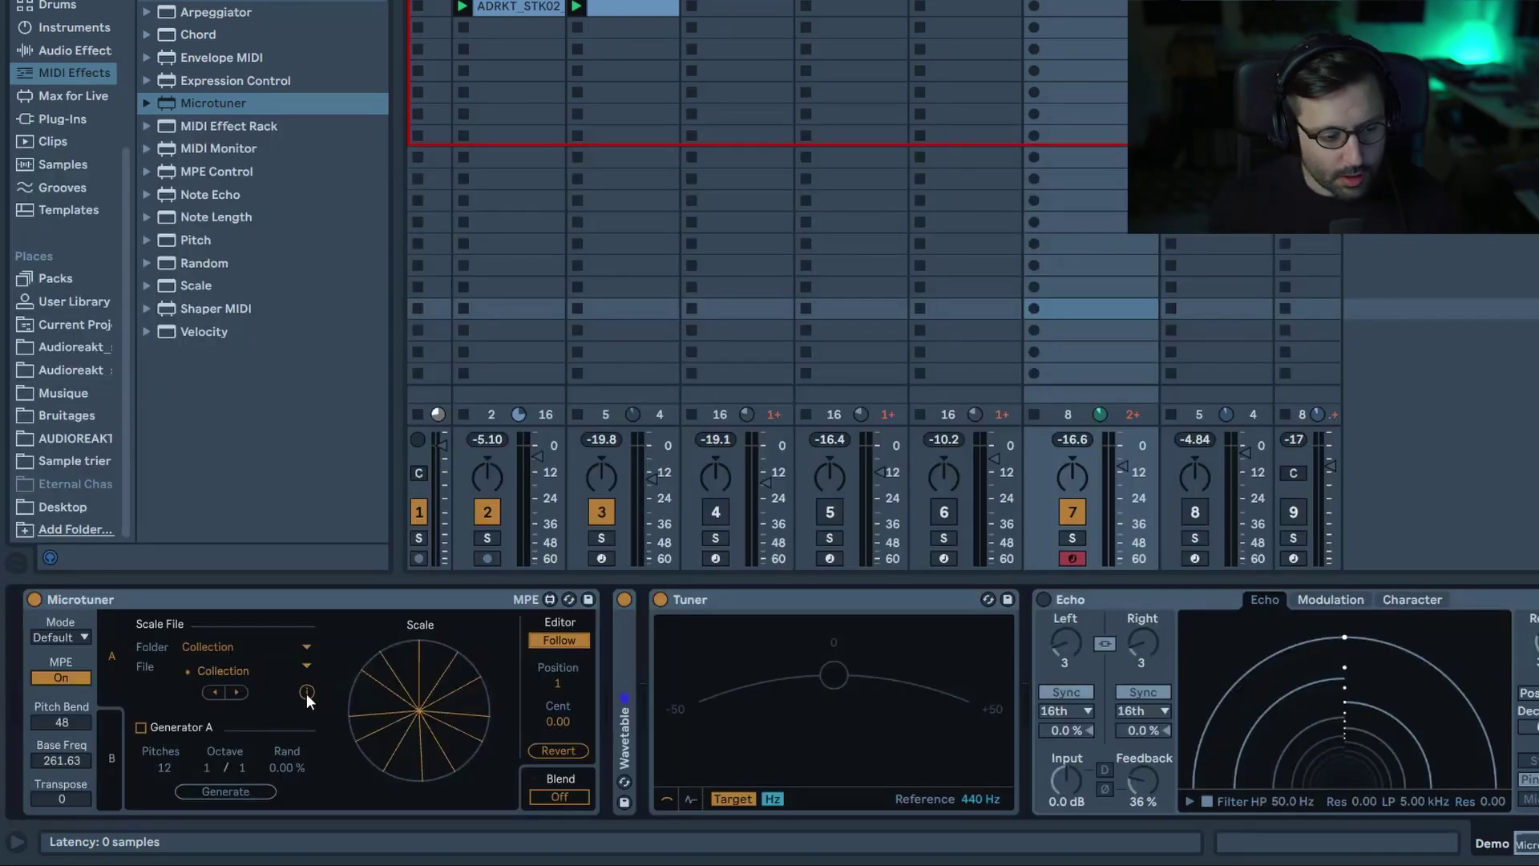
# Generate scales in the Demo track's Microtuner slot A with varying pitch counts, up to 128, ending with 14 pitches
pyautogui.click(306, 692)
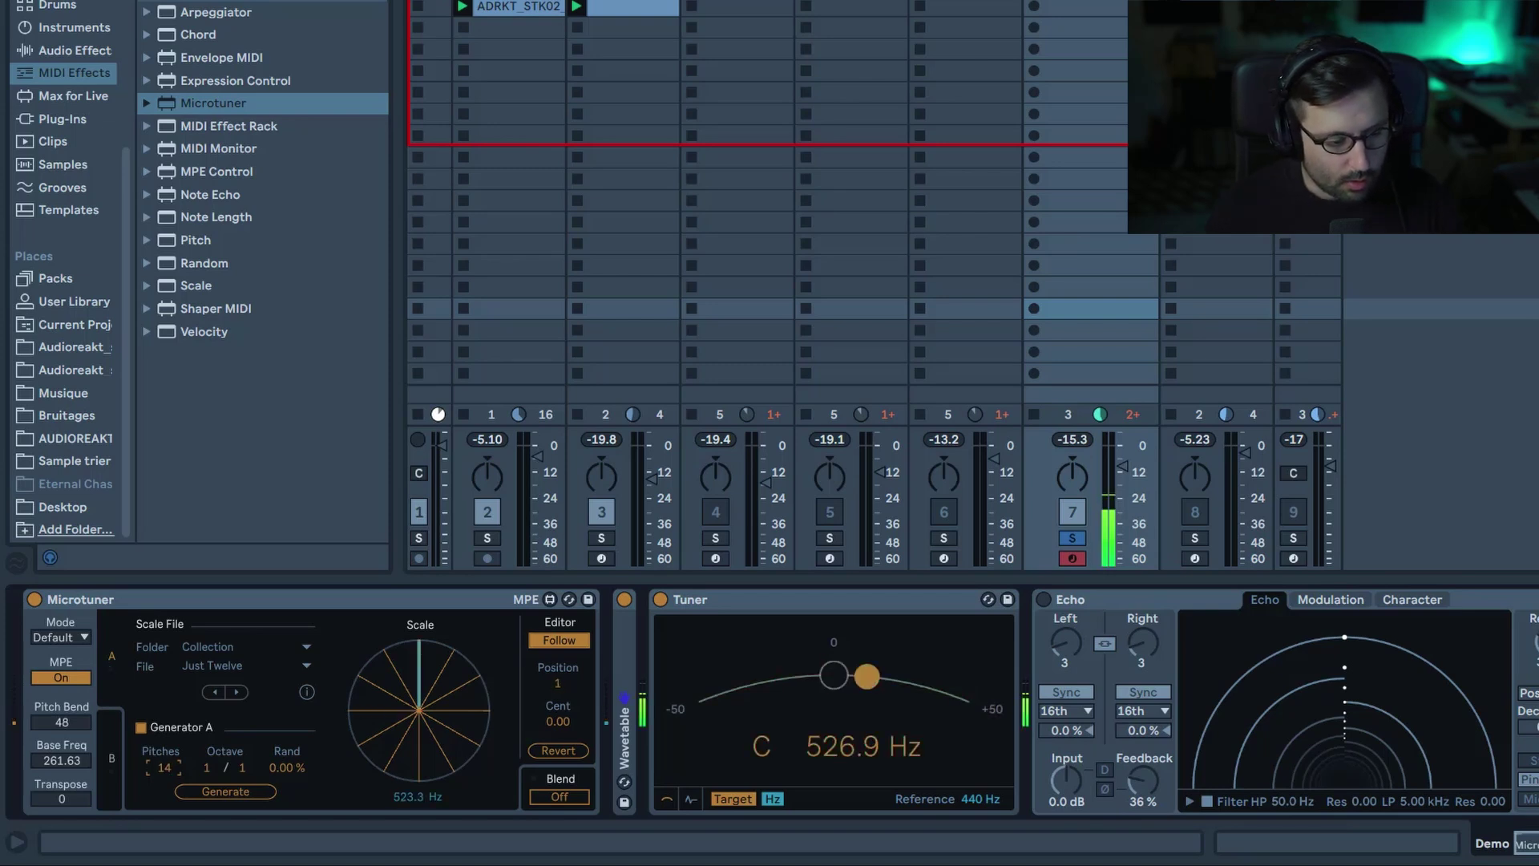
pyautogui.moveTo(166, 766); pyautogui.dragTo(167, 793)
pyautogui.click(200, 784)
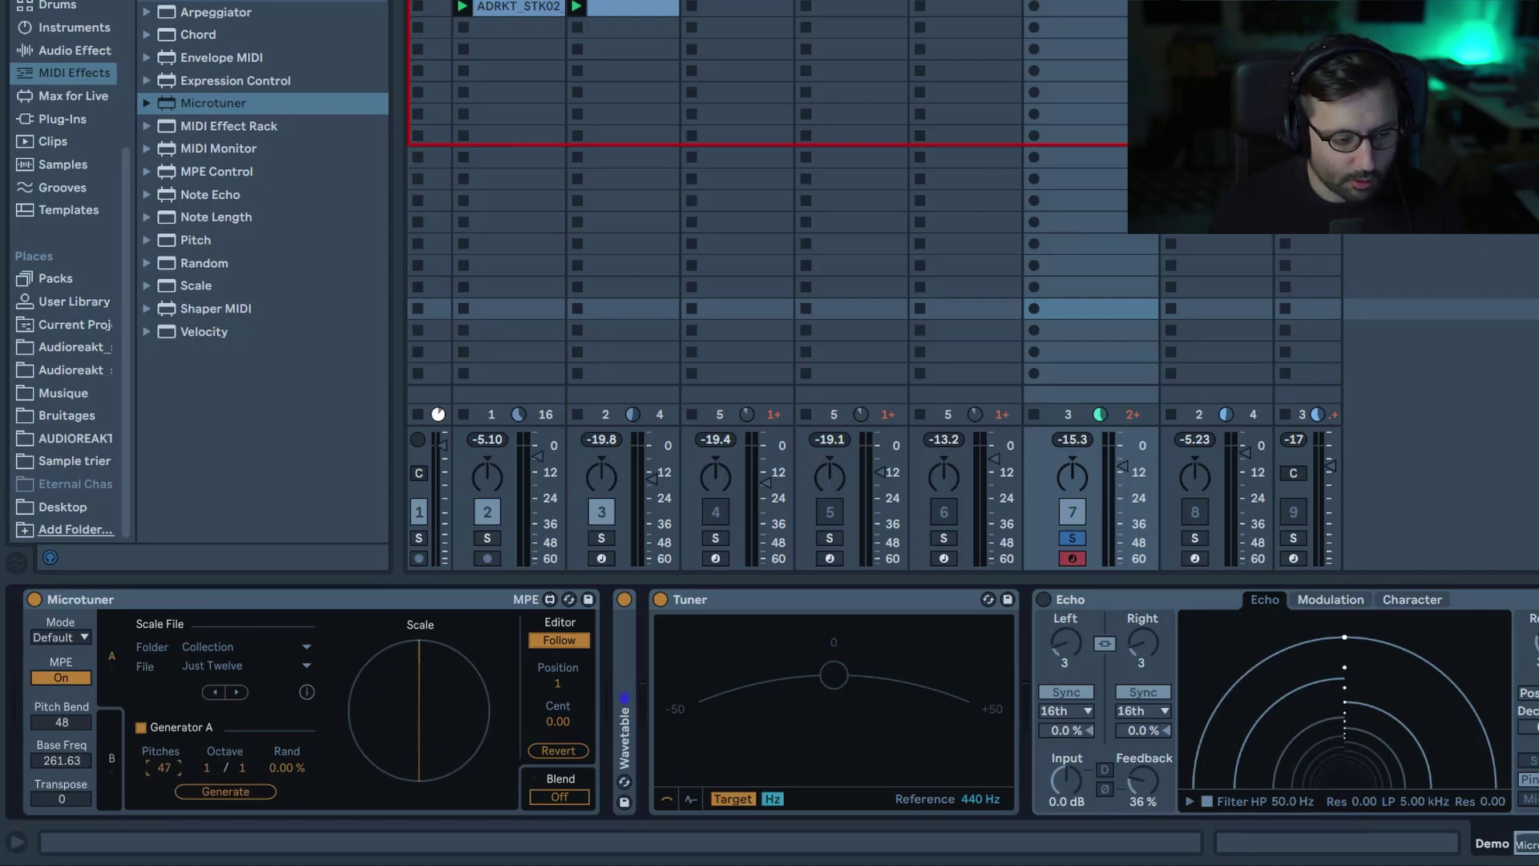
pyautogui.click(219, 790)
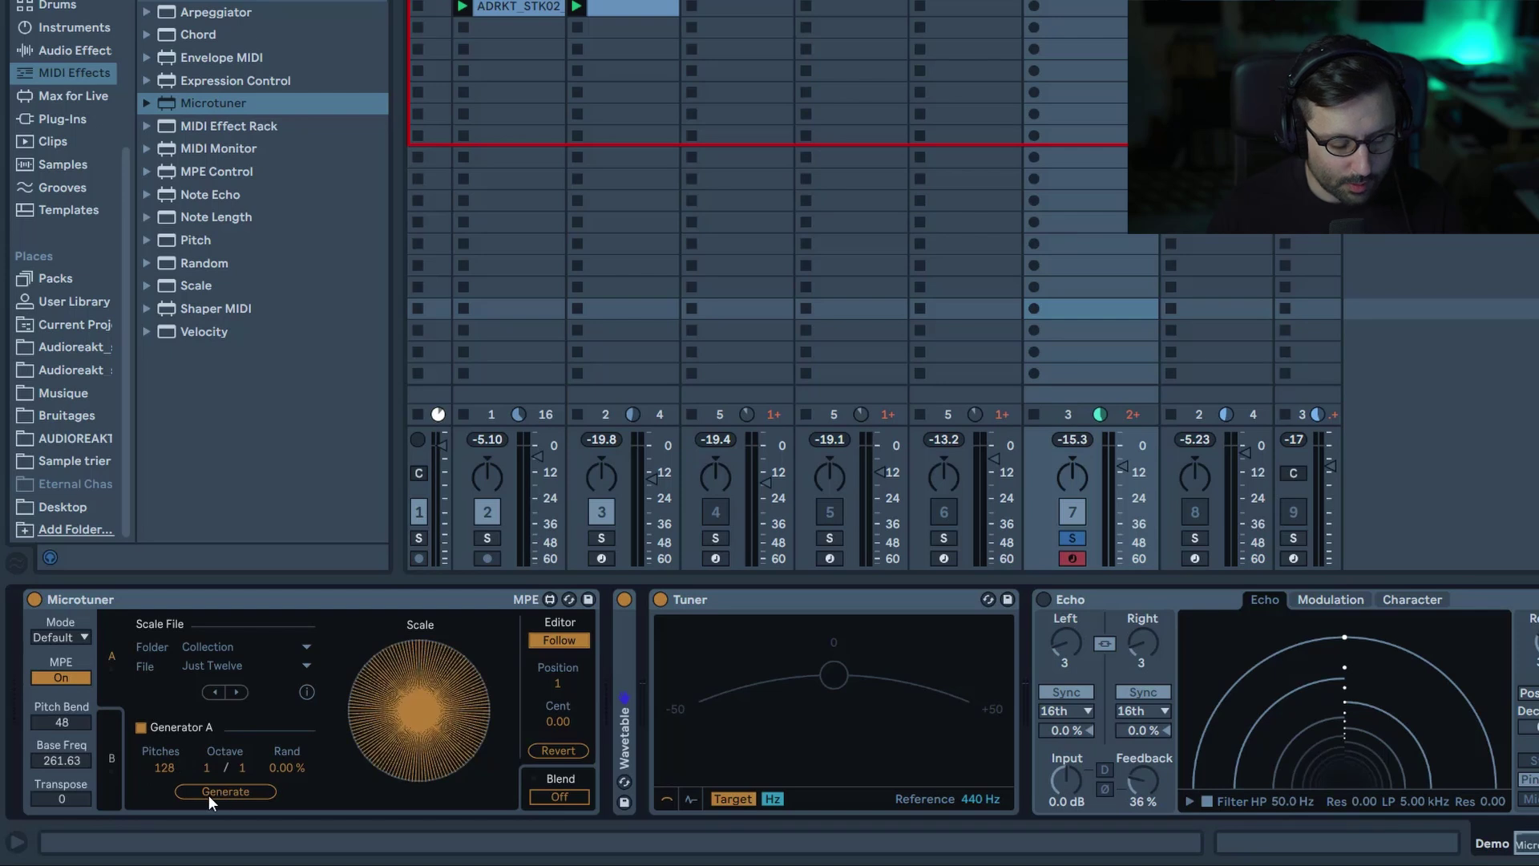
pyautogui.moveTo(190, 771); pyautogui.dragTo(189, 782)
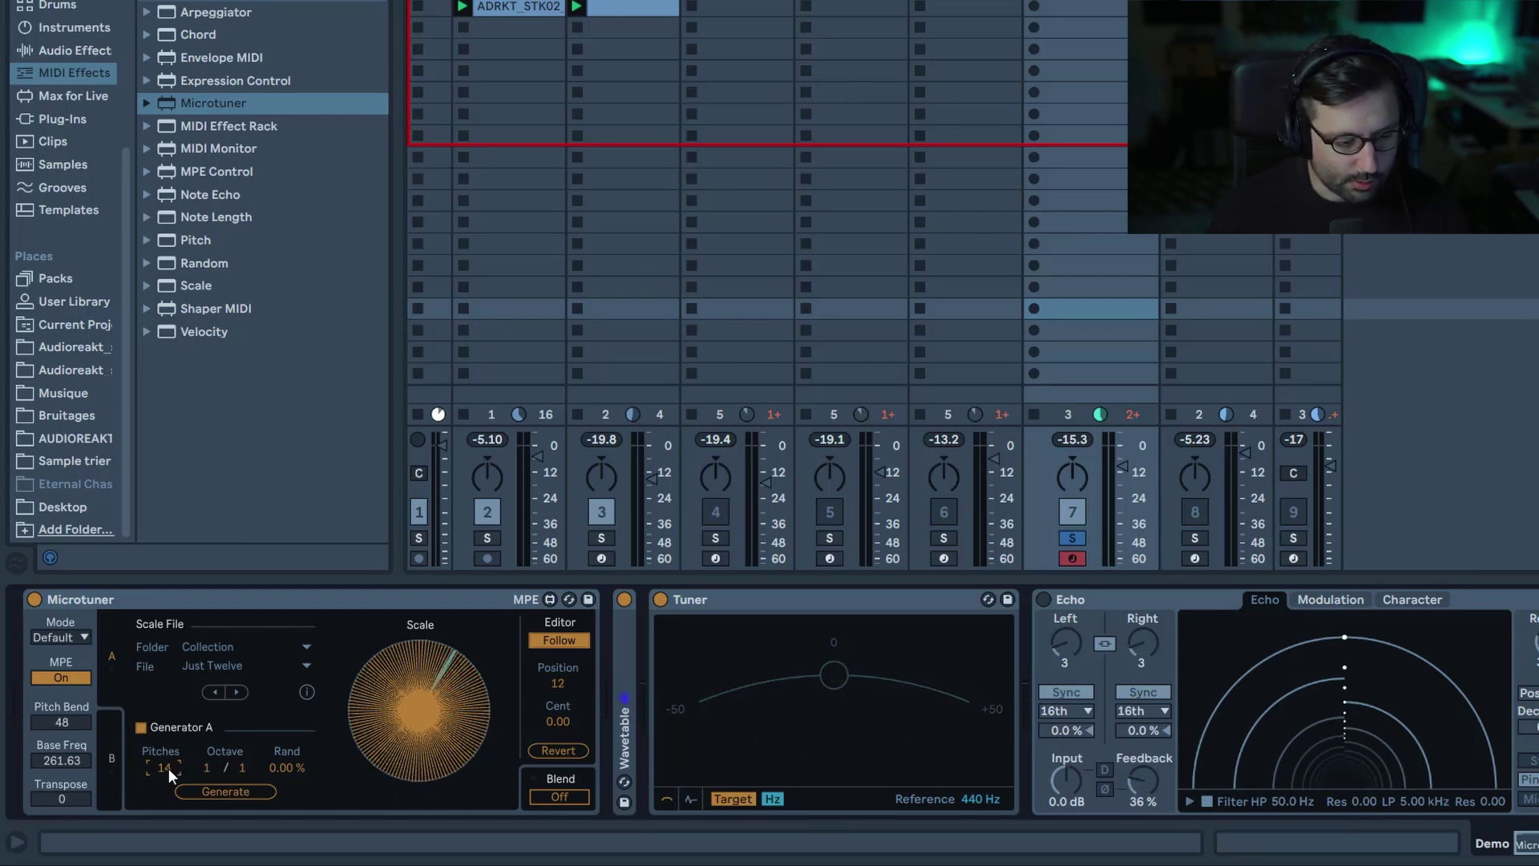
pyautogui.click(222, 789)
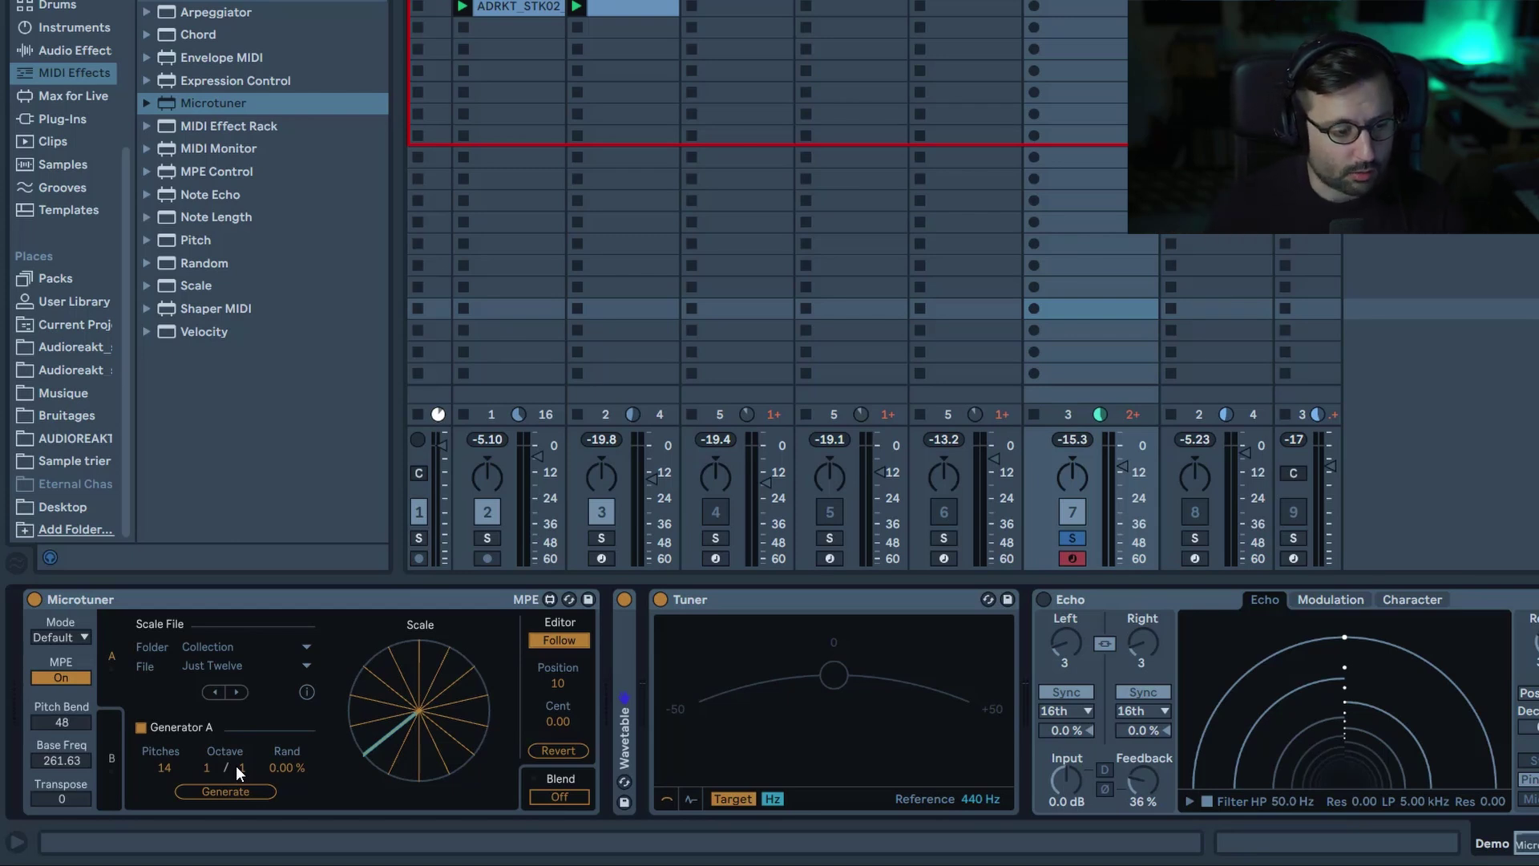
# Generate a randomized 14-pitch scale A with an octave ratio of 10/7 and Rand at 29.1%
pyautogui.click(228, 795)
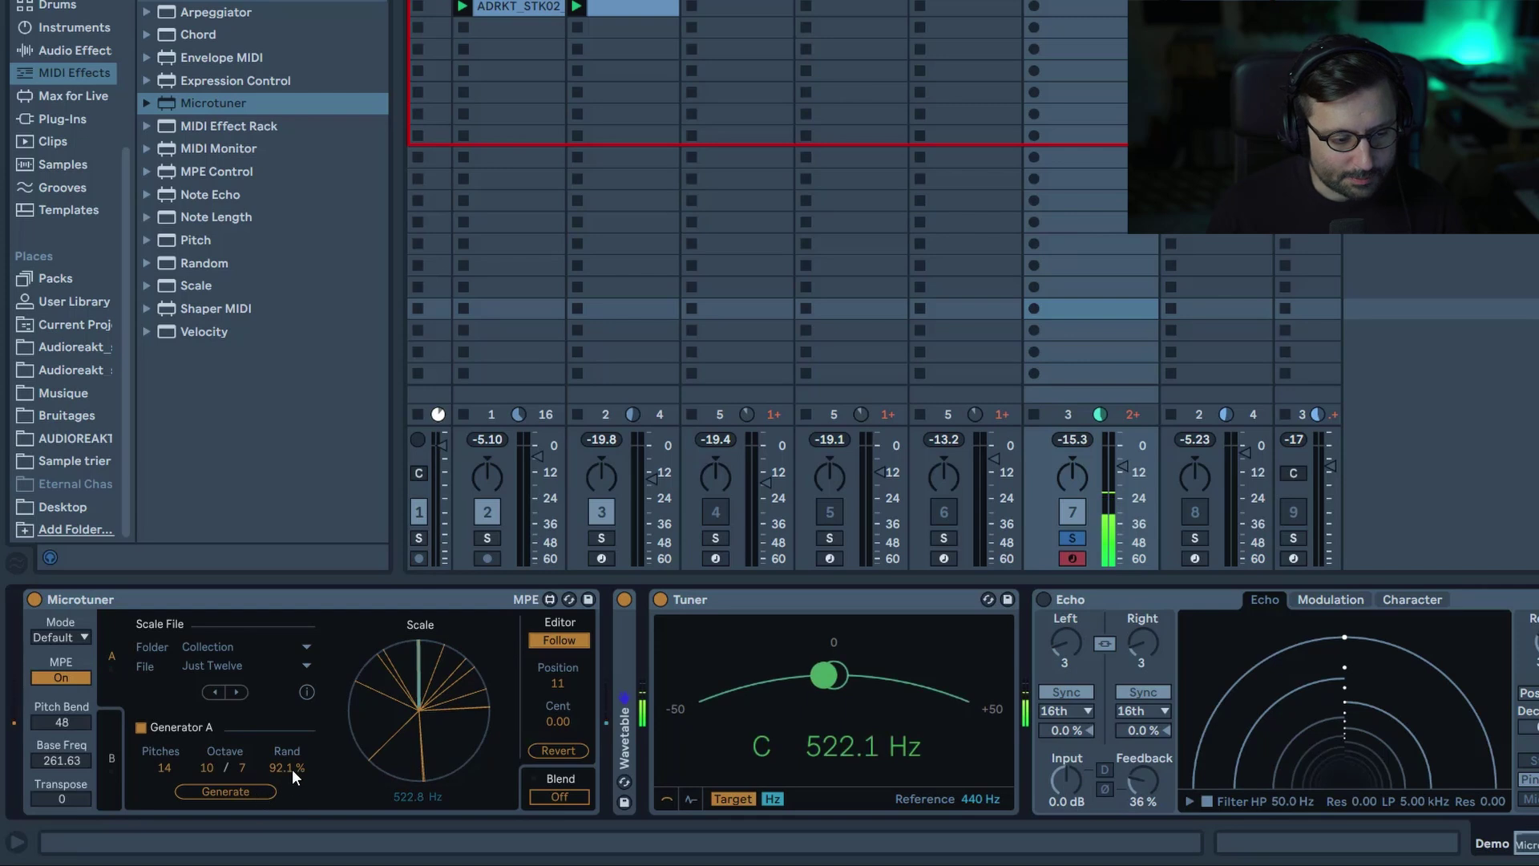
pyautogui.moveTo(292, 768); pyautogui.dragTo(292, 809)
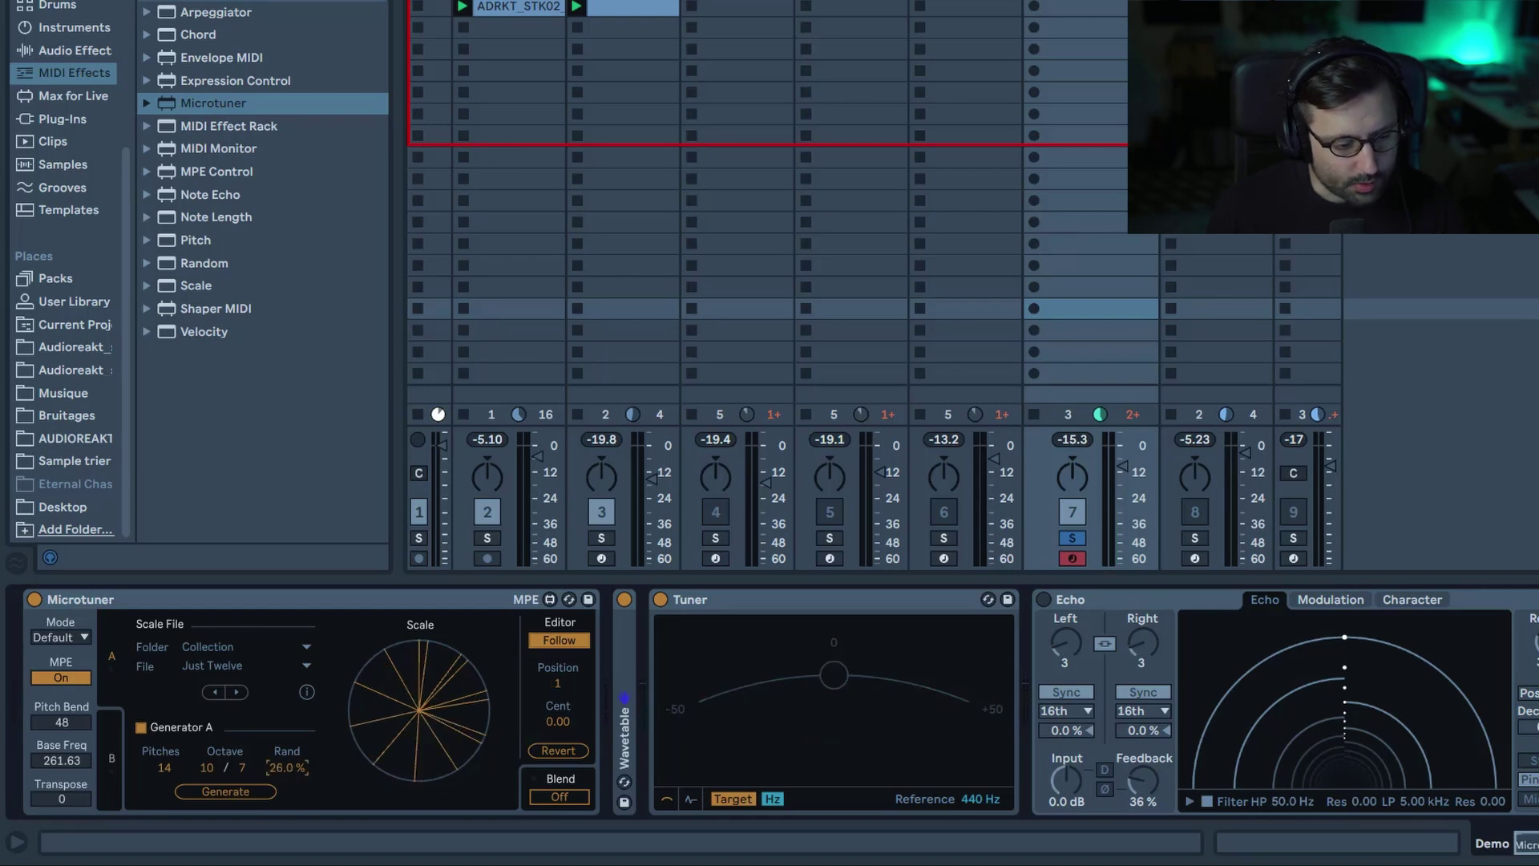
pyautogui.click(243, 791)
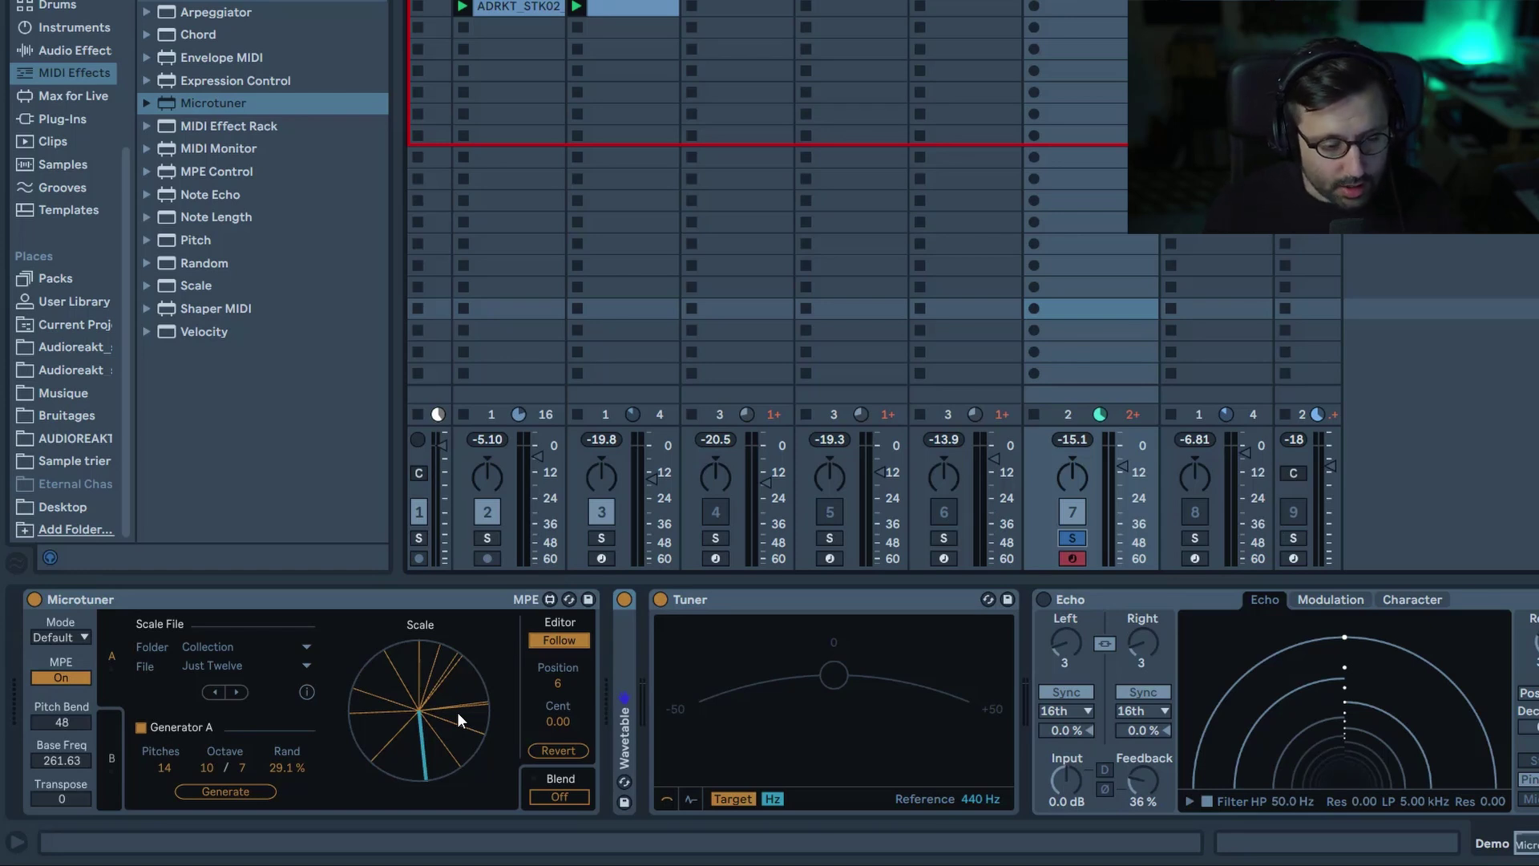
# Detune position 6 of scale A to about -11 cents in the editor and revert the edit
pyautogui.moveTo(430, 761)
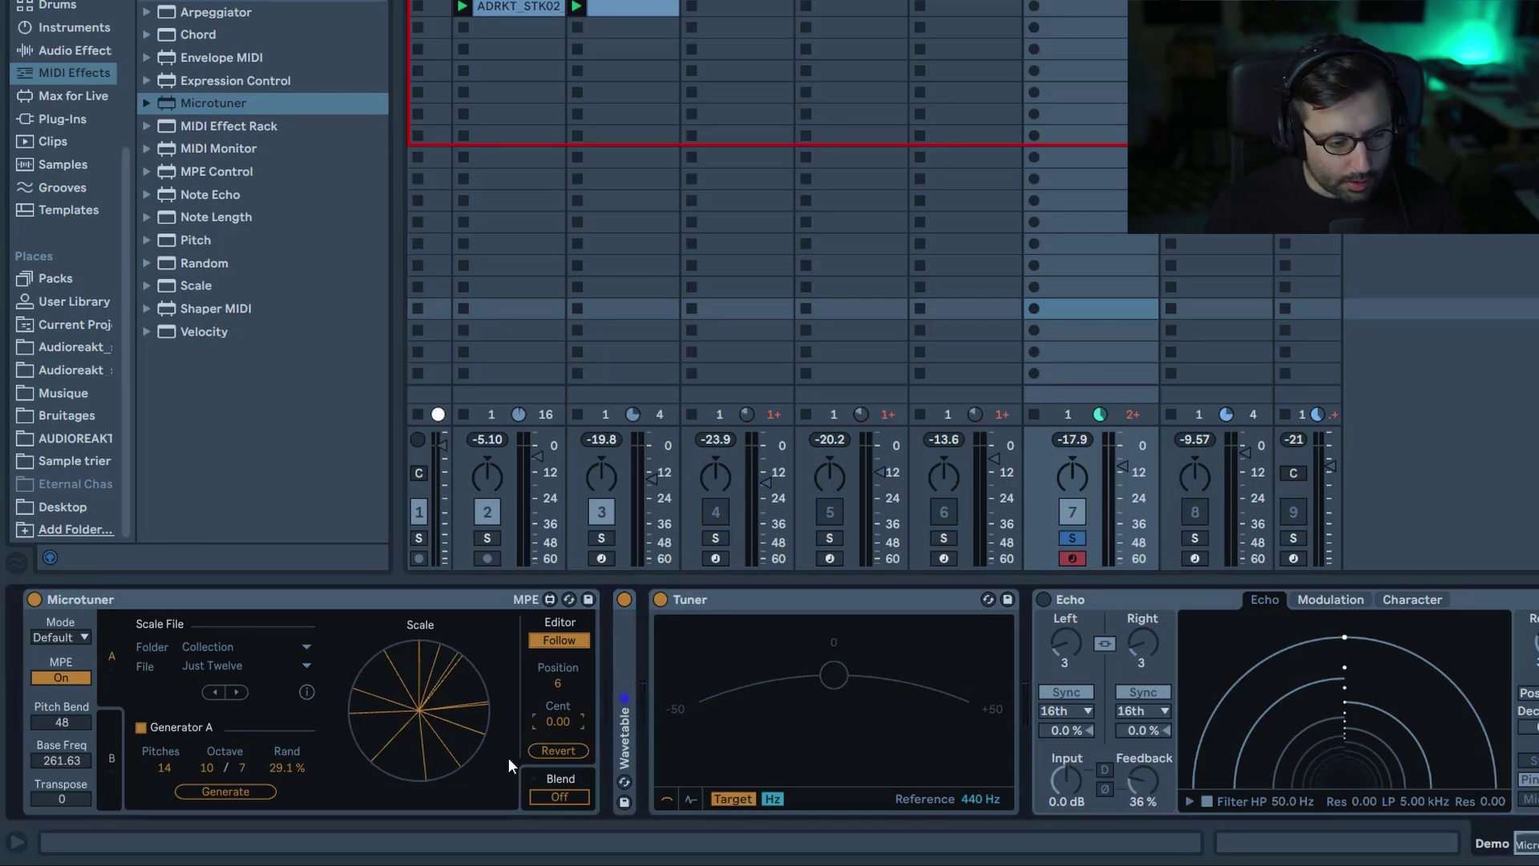
pyautogui.moveTo(558, 721)
pyautogui.mouseDown()
pyautogui.moveTo(558, 562)
pyautogui.moveTo(558, 723)
pyautogui.mouseUp()
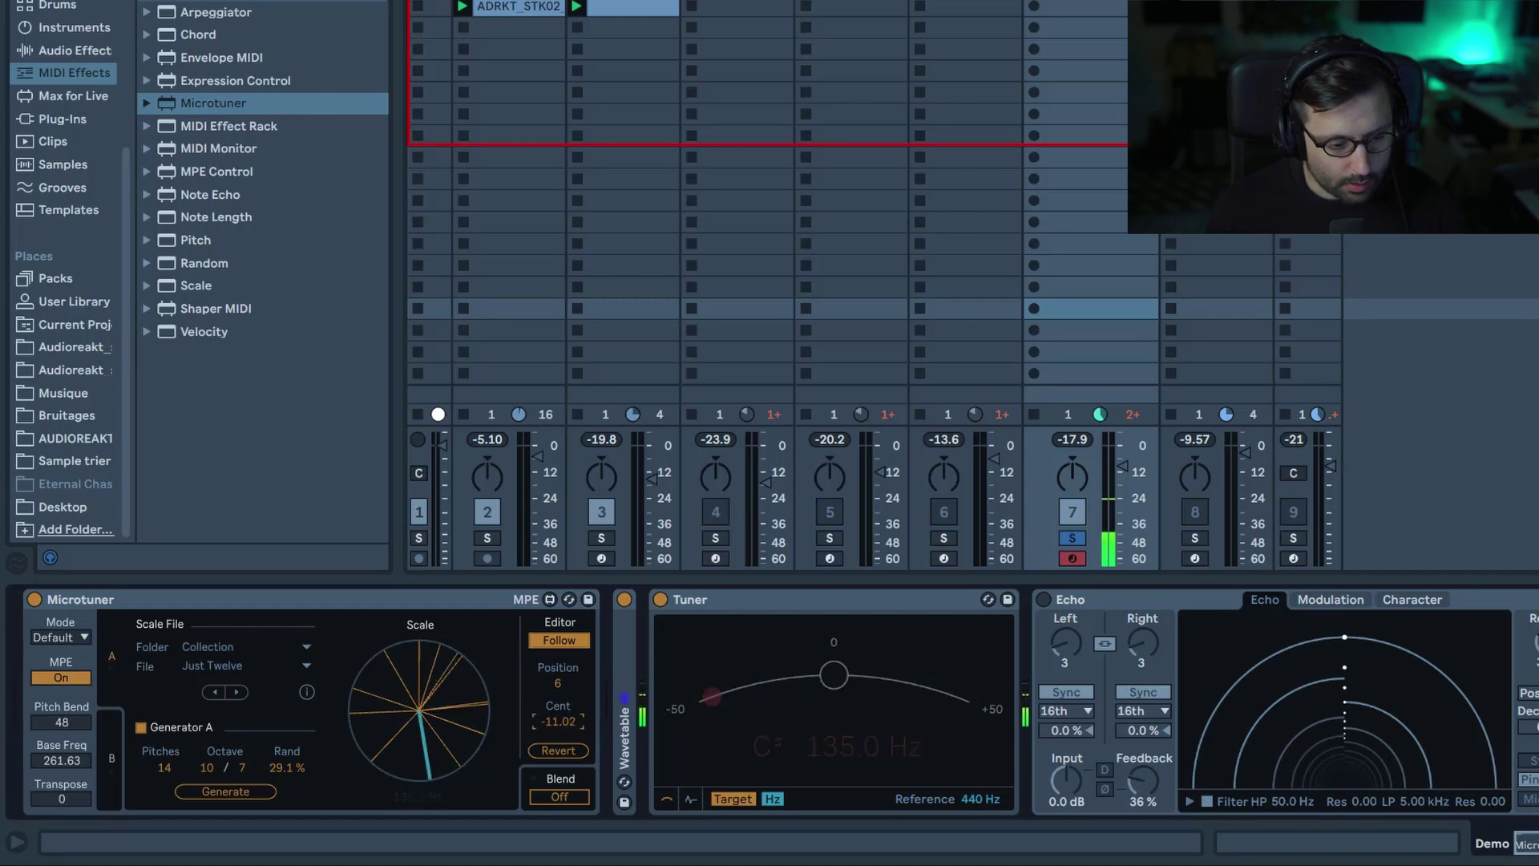
pyautogui.click(550, 757)
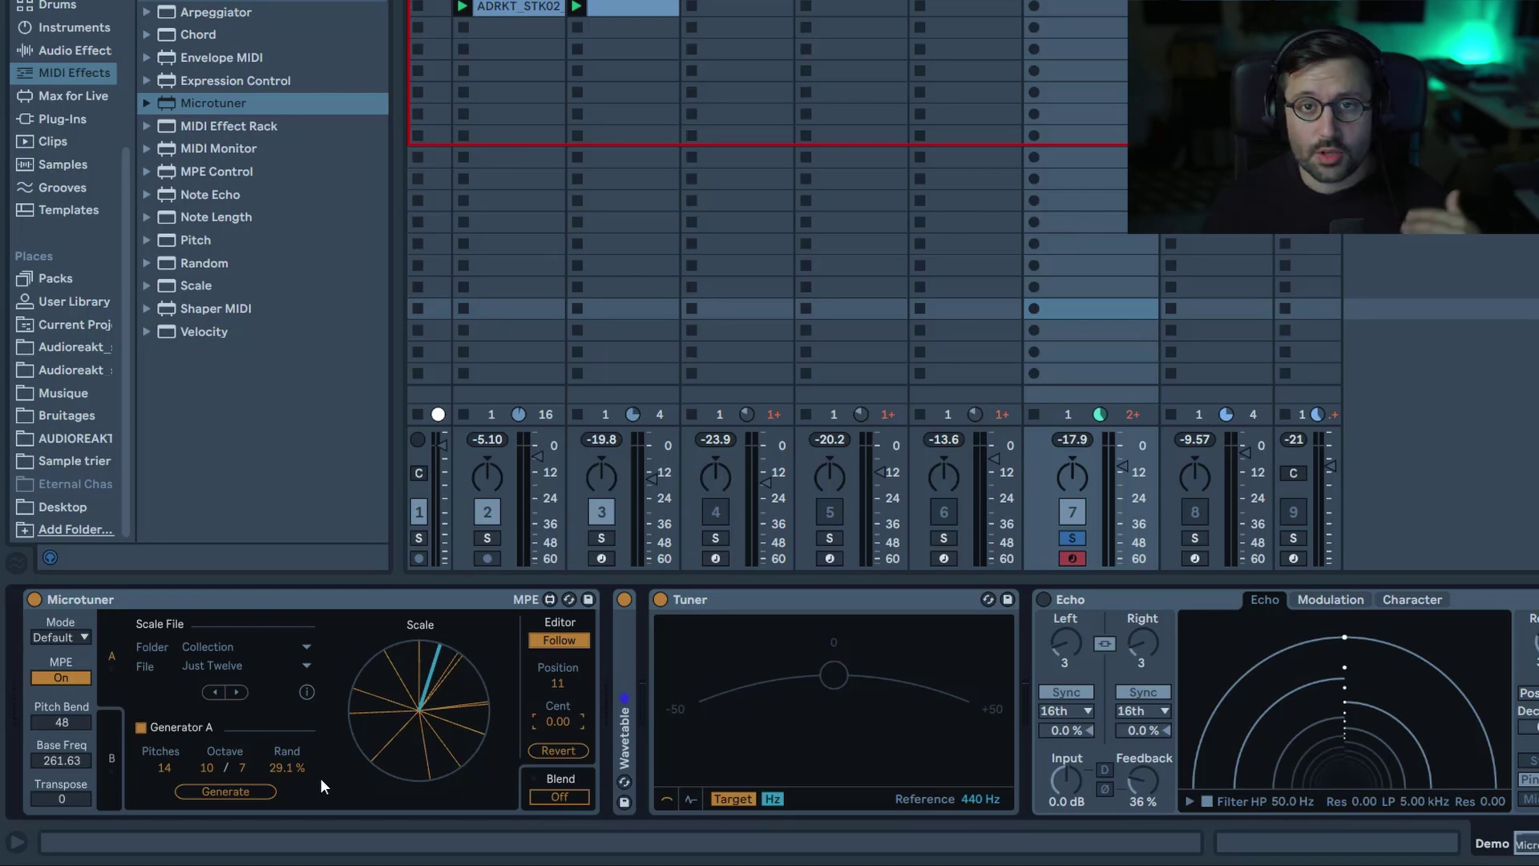
# Generate a 12-pitch scale in slot B with octave 1/1 and Rand at 0%, and turn on Blend
pyautogui.click(103, 804)
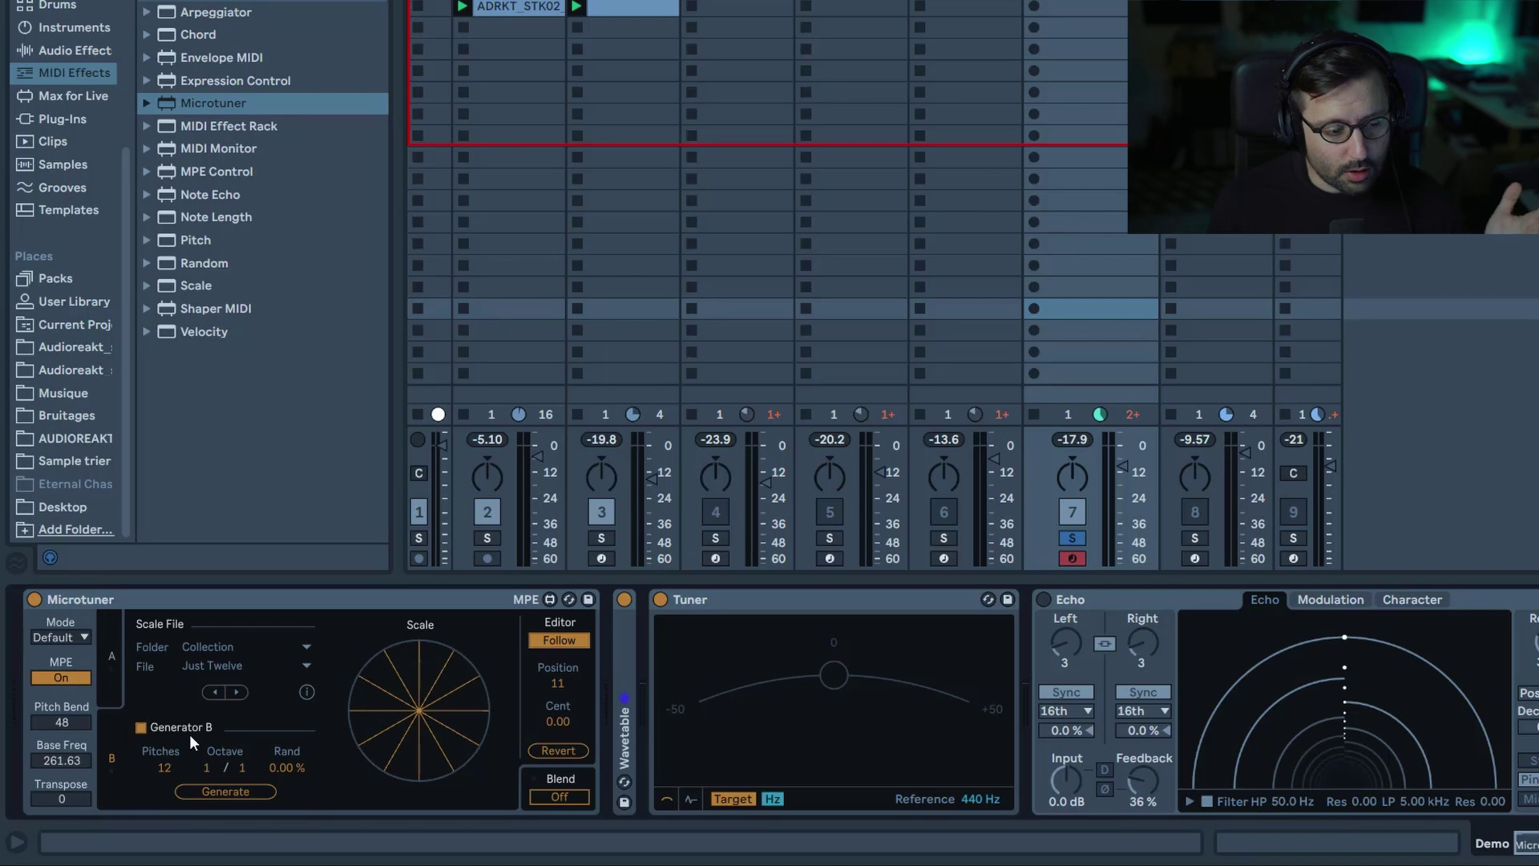
pyautogui.click(199, 792)
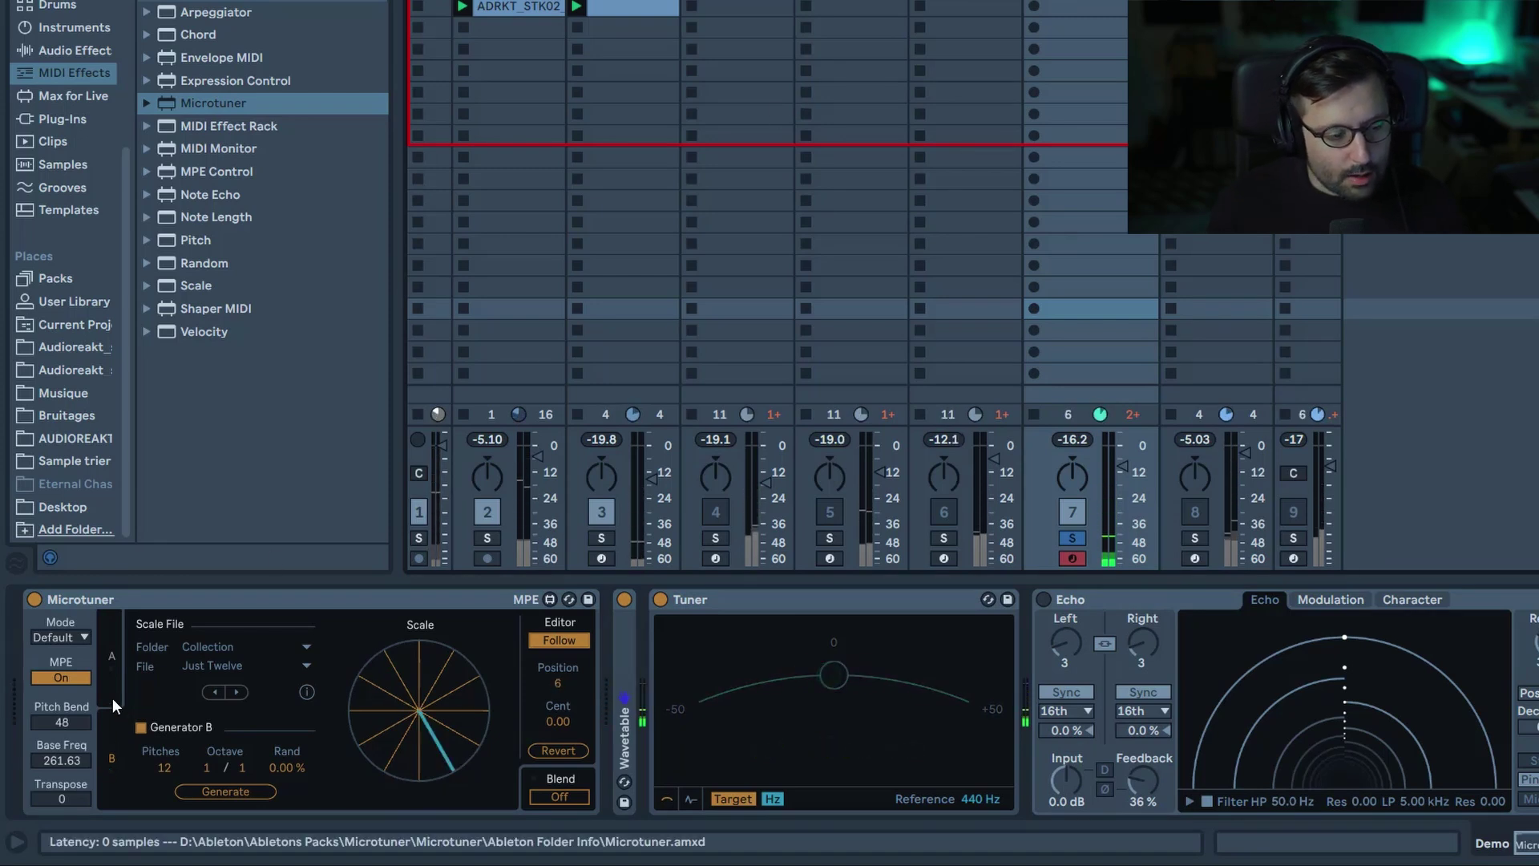
pyautogui.click(120, 765)
pyautogui.click(128, 742)
pyautogui.click(546, 798)
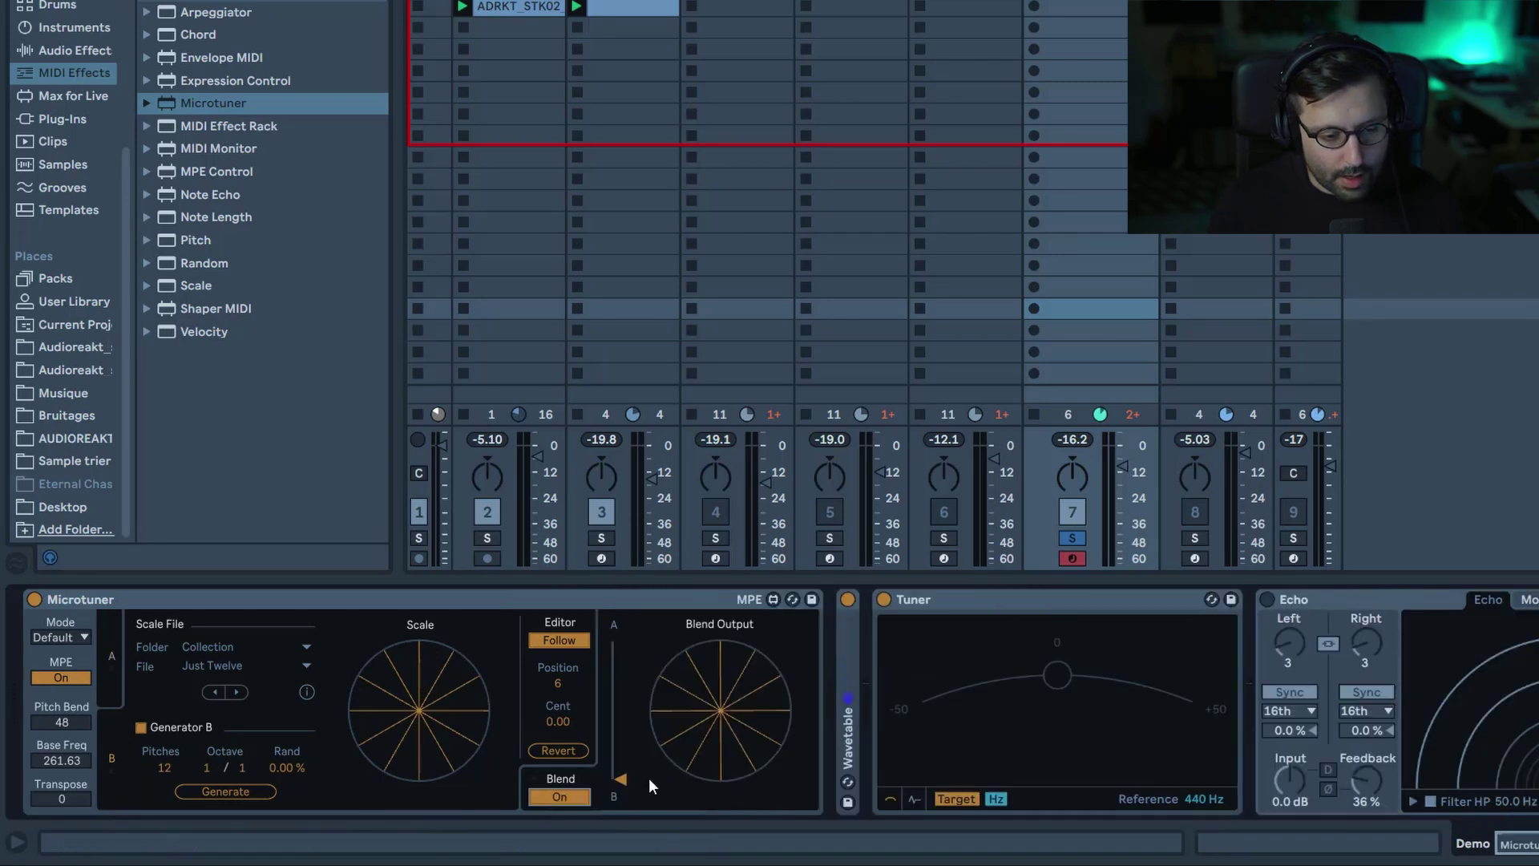
# Switch on the Echo effect and move Microtuner's blend fully from scale B to scale A
pyautogui.moveTo(624, 780); pyautogui.dragTo(581, 772)
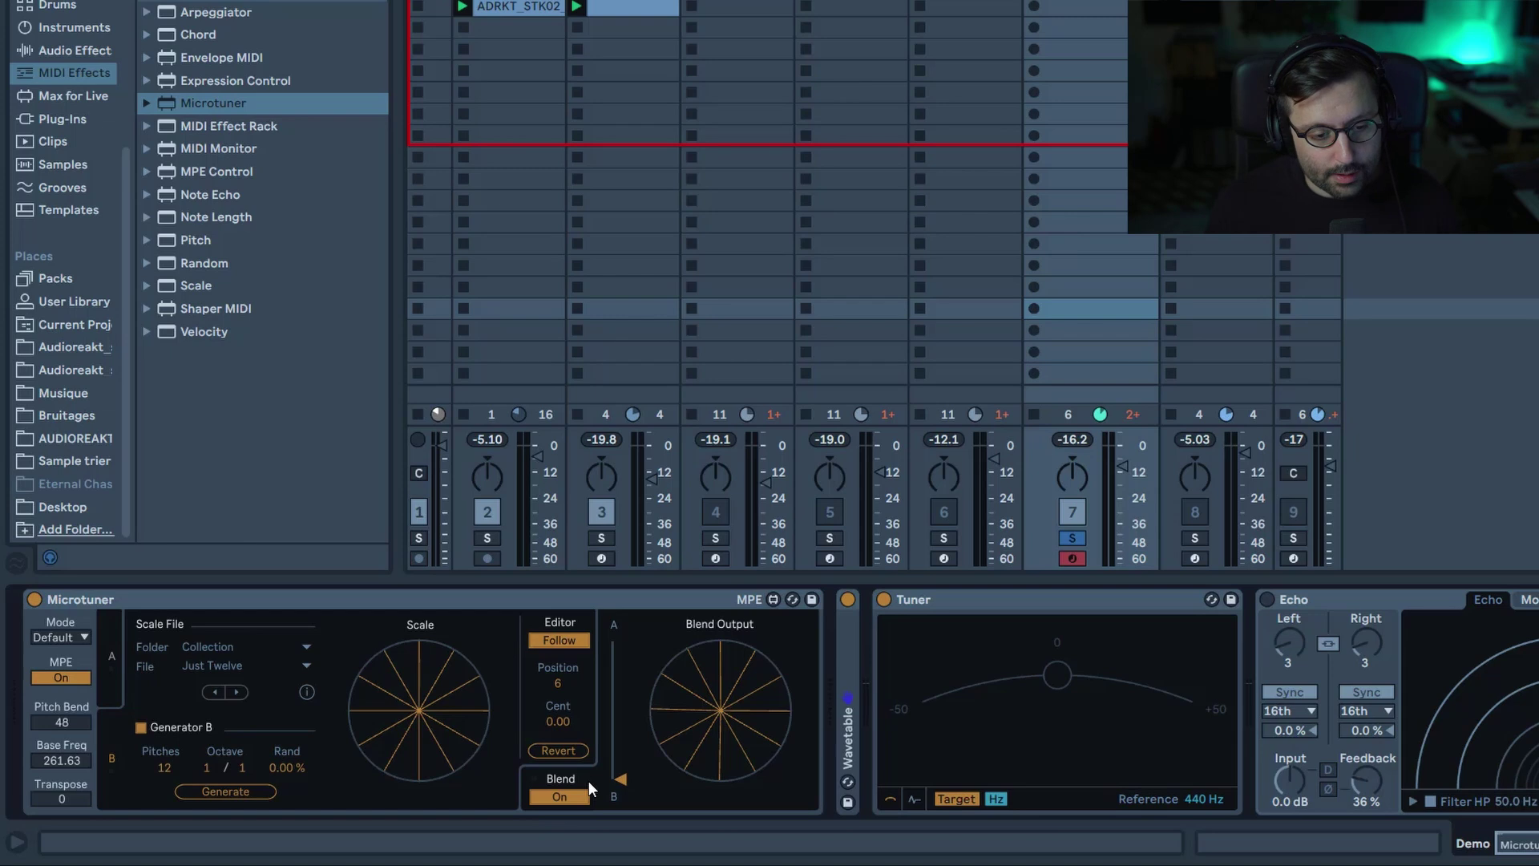
pyautogui.click(1268, 599)
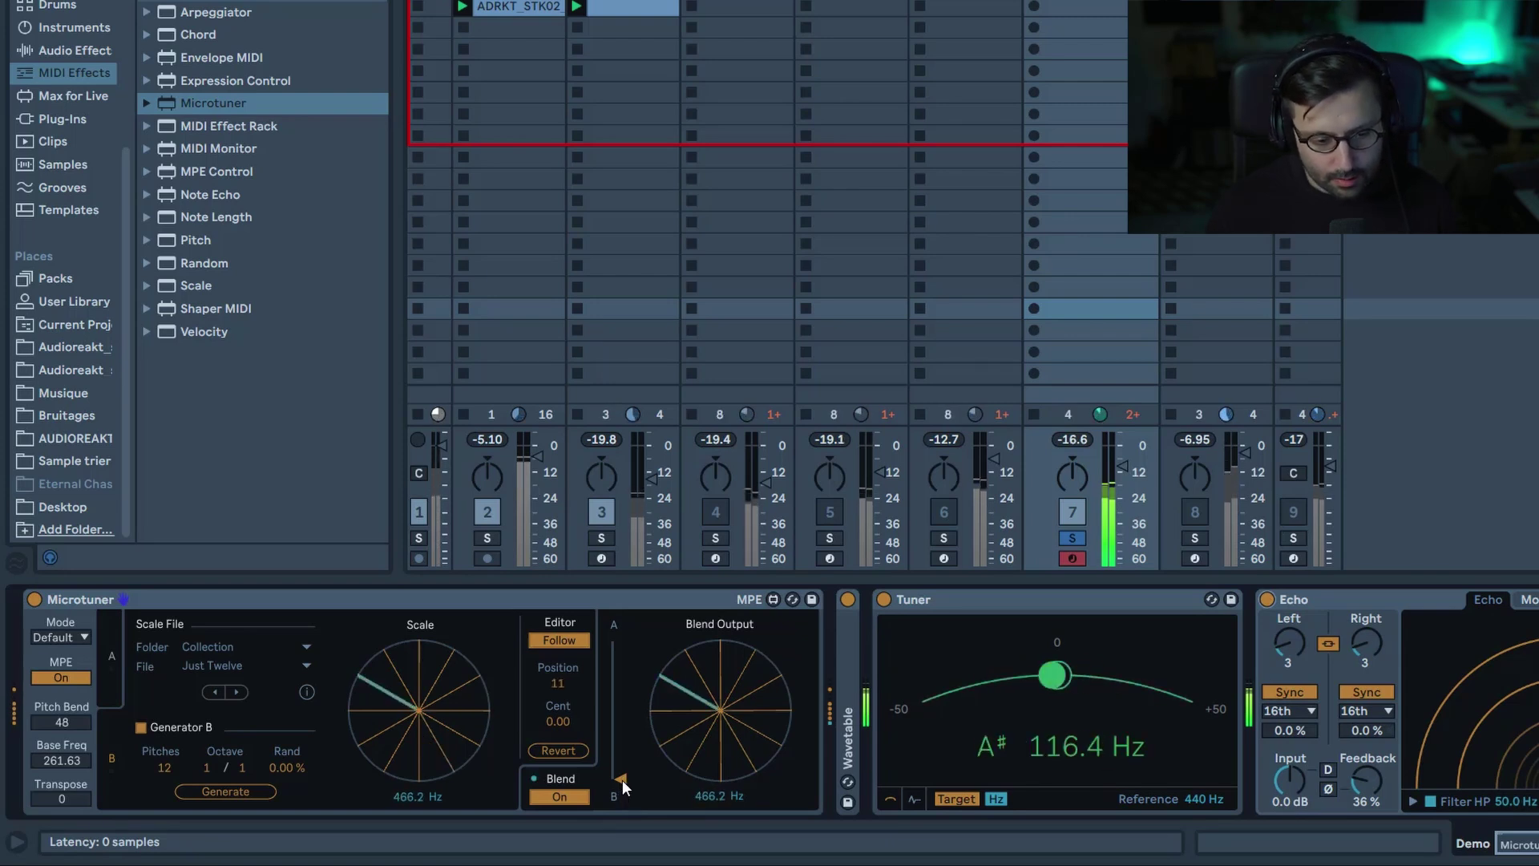
pyautogui.moveTo(622, 779); pyautogui.dragTo(622, 640)
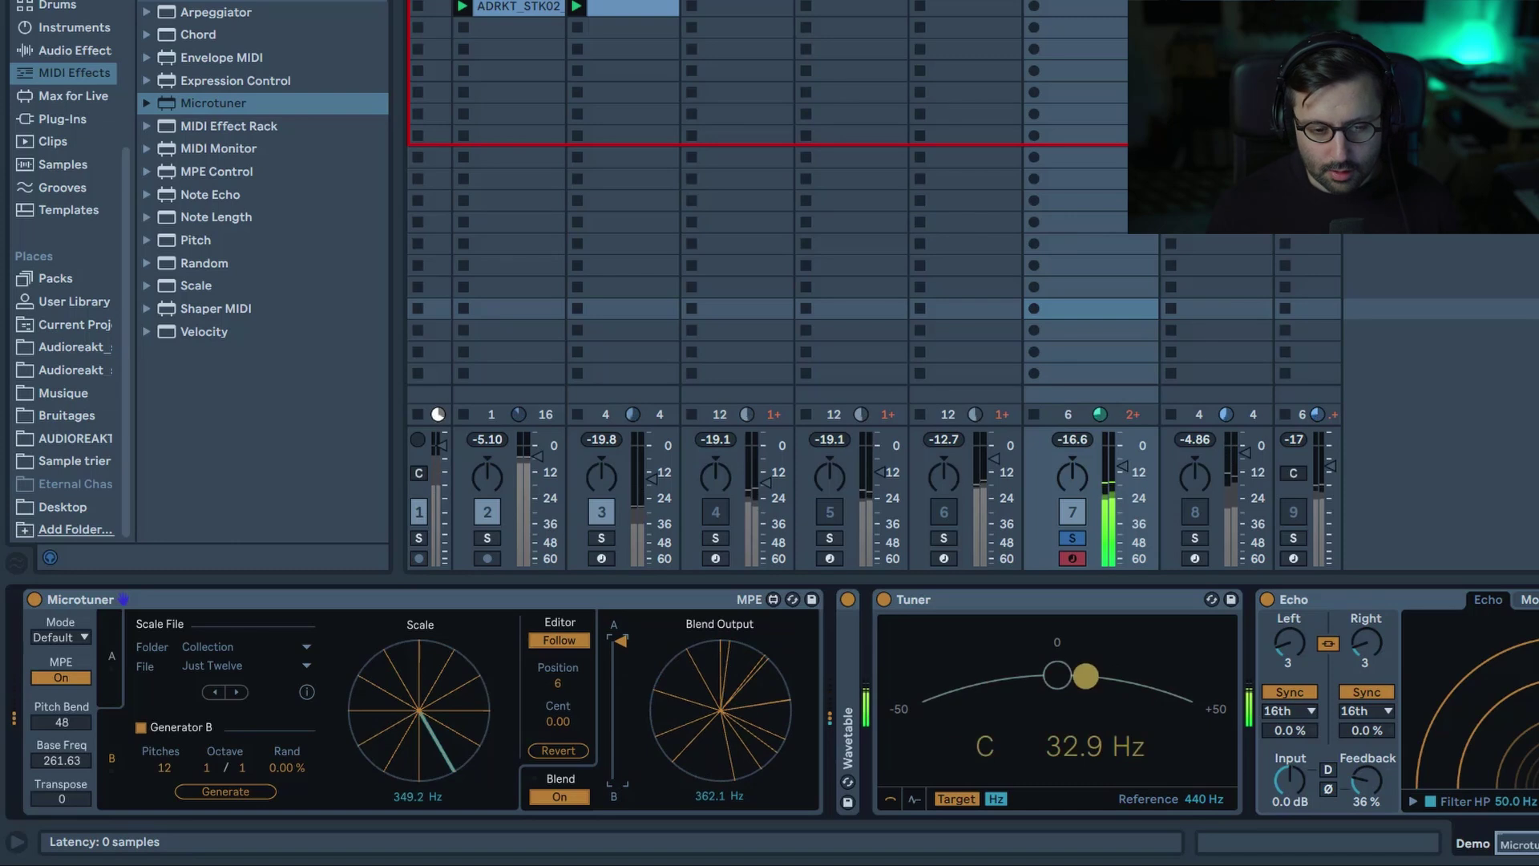
# Unsolo track 7, sweep the blend to scale B and back to A against the full mix, and solo the track again
pyautogui.click(1077, 543)
pyautogui.click(1073, 538)
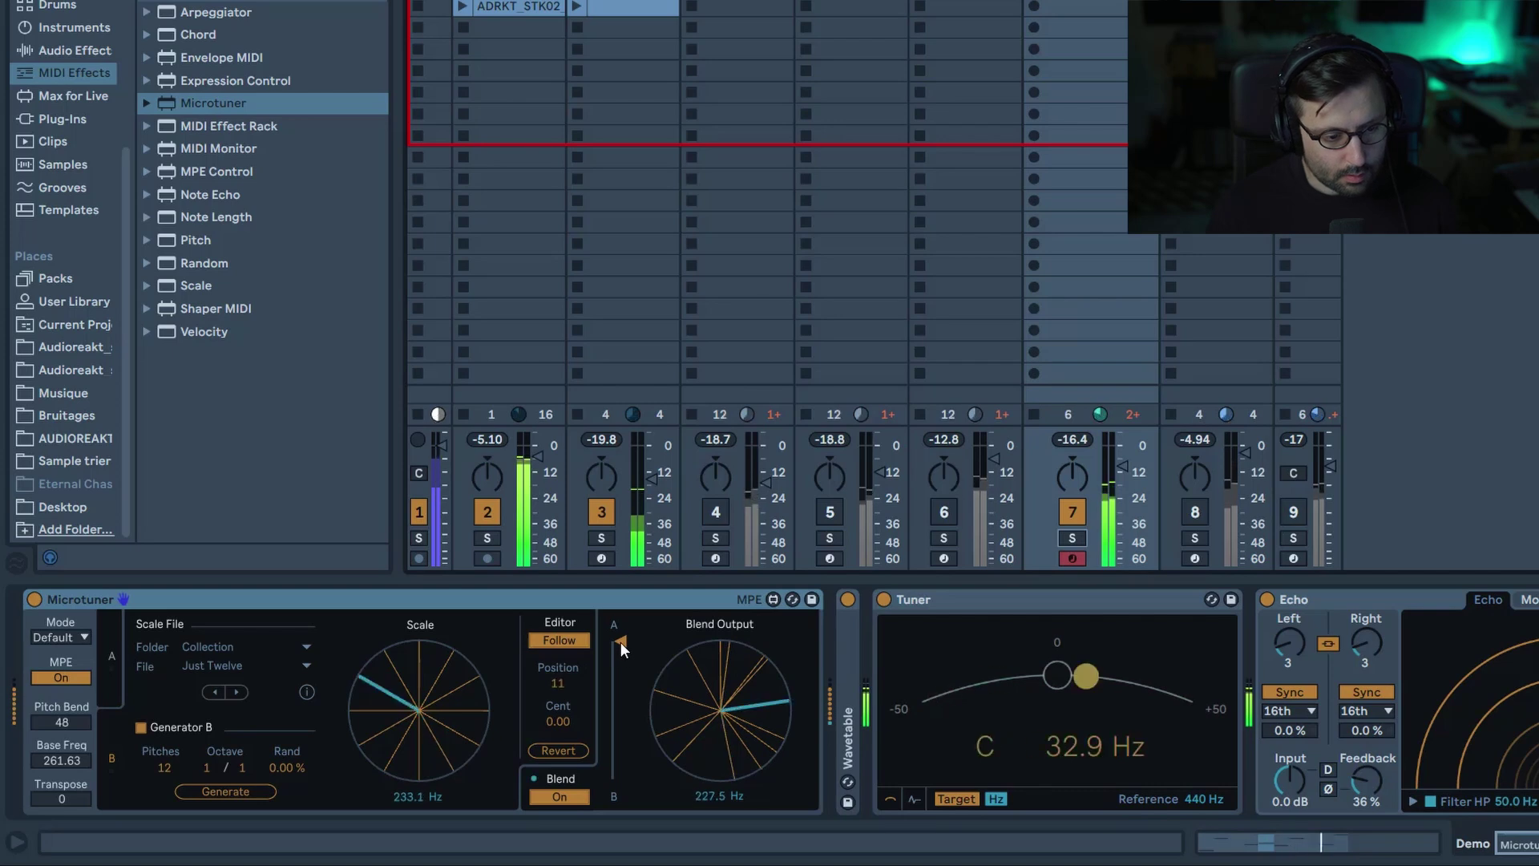
pyautogui.moveTo(620, 642); pyautogui.dragTo(620, 778)
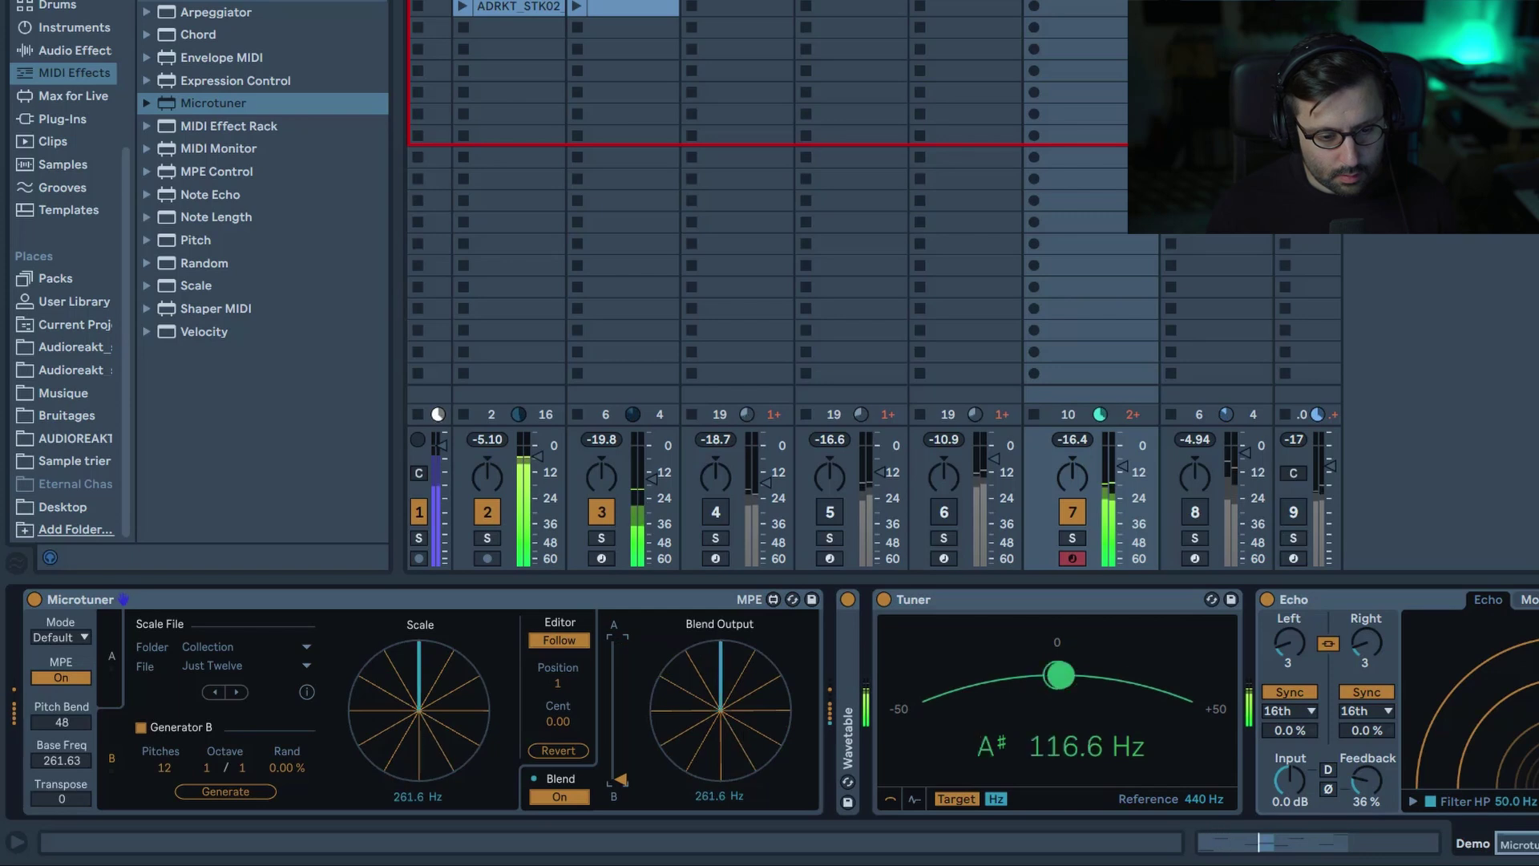
pyautogui.moveTo(620, 778); pyautogui.dragTo(620, 639)
pyautogui.click(1072, 538)
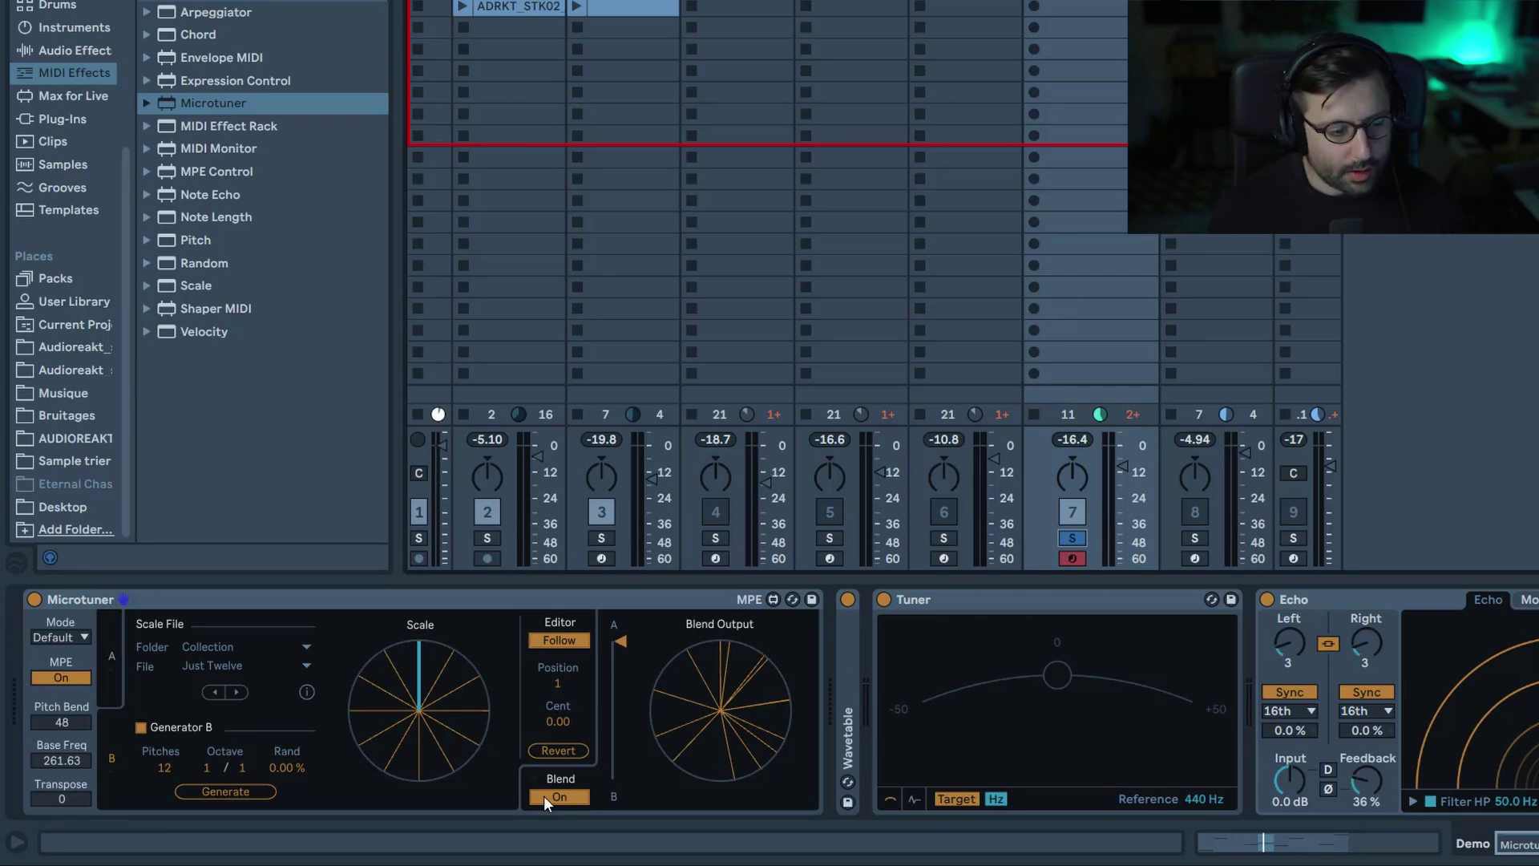
# Generate a new 14-pitch scale in slot A with the octave ratio changed to 15/7
pyautogui.click(107, 673)
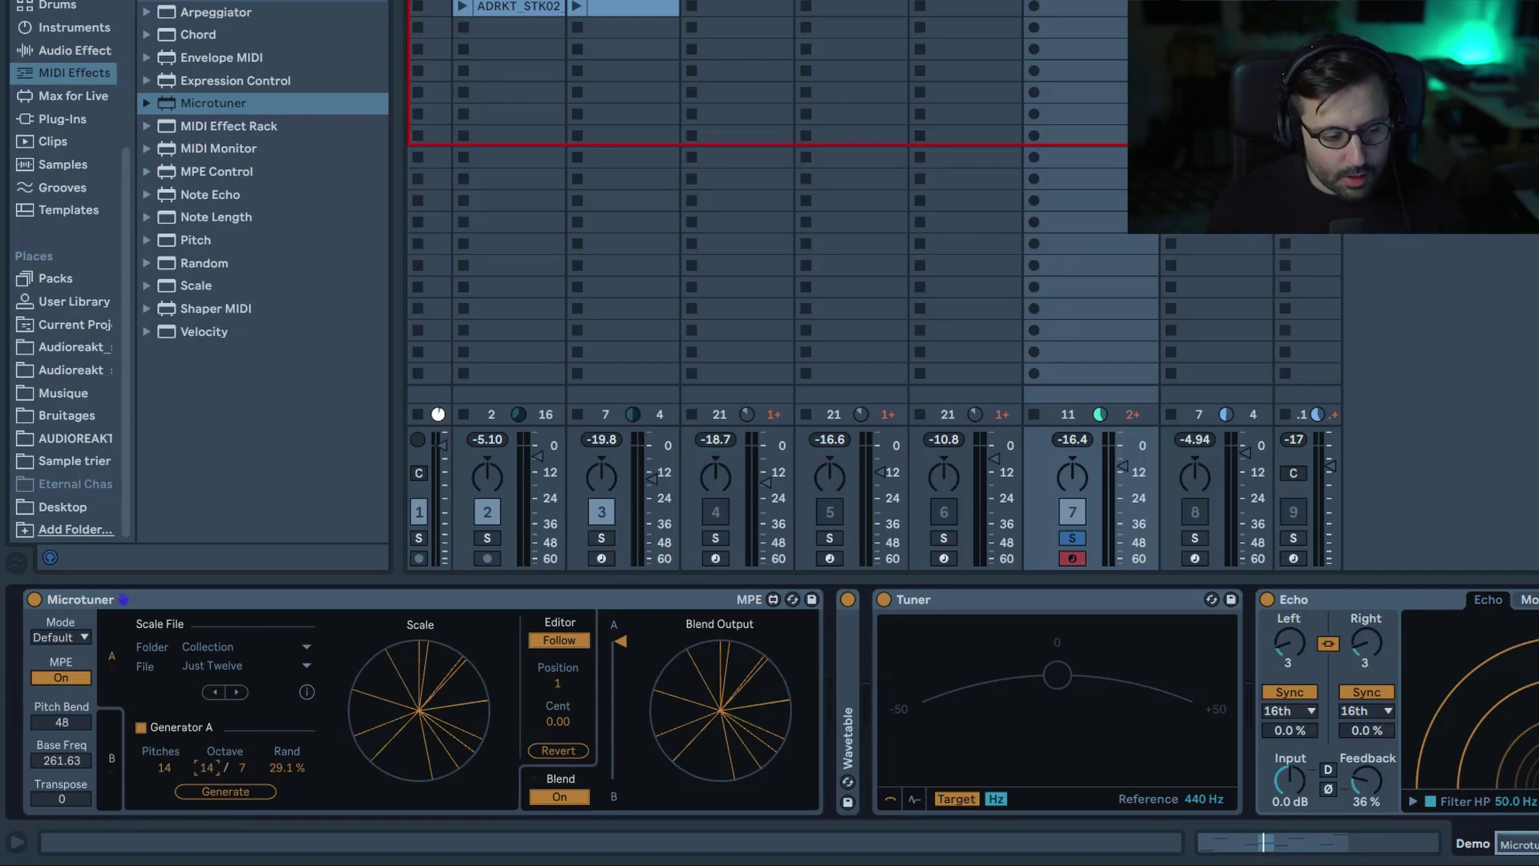
pyautogui.click(242, 794)
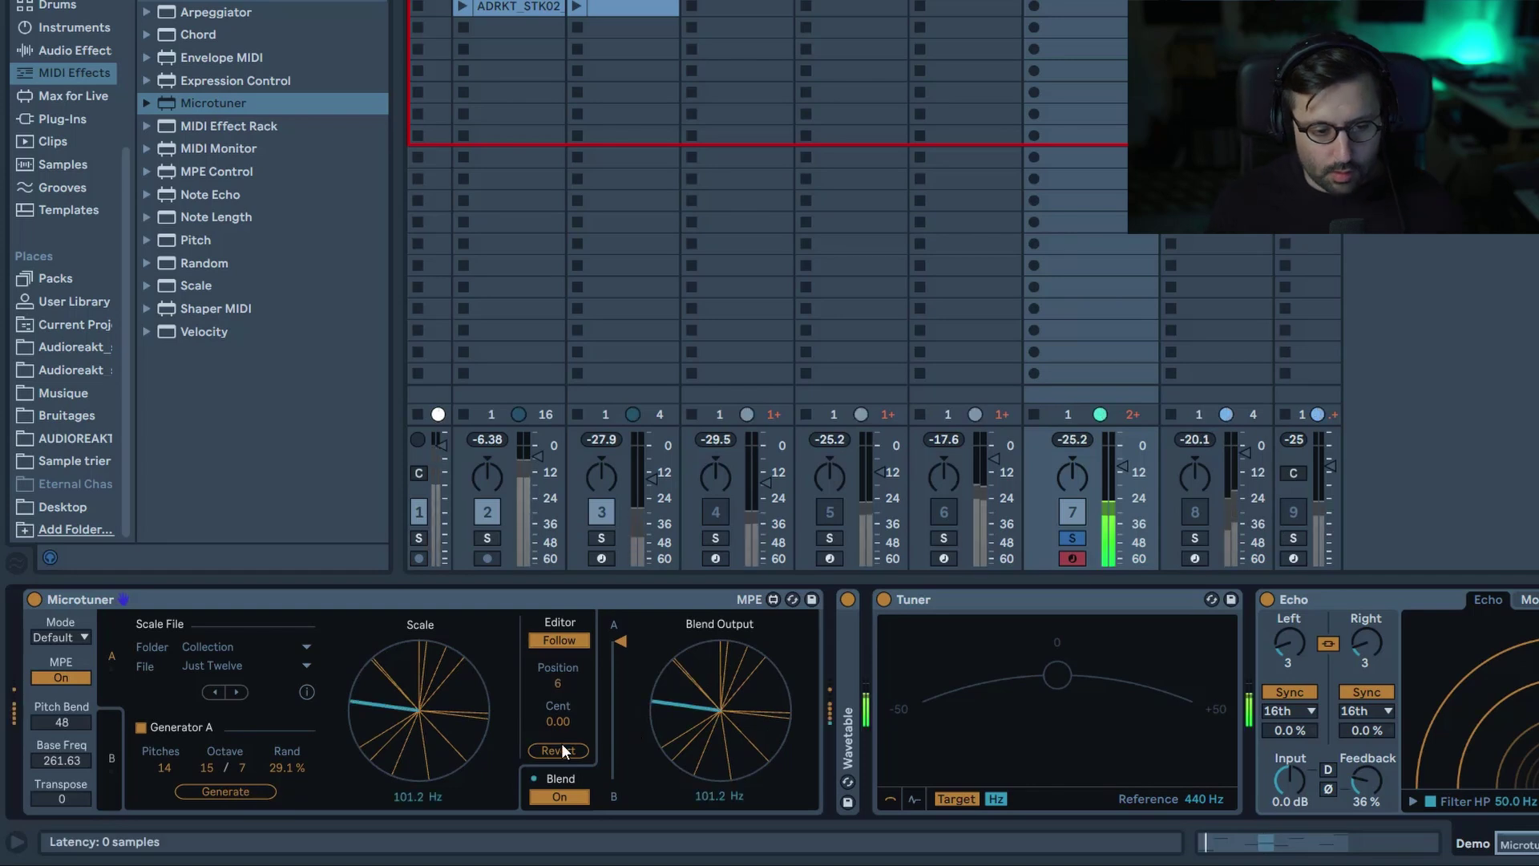
# Solo the Seq track and enable its Microtuner
pyautogui.click(1191, 535)
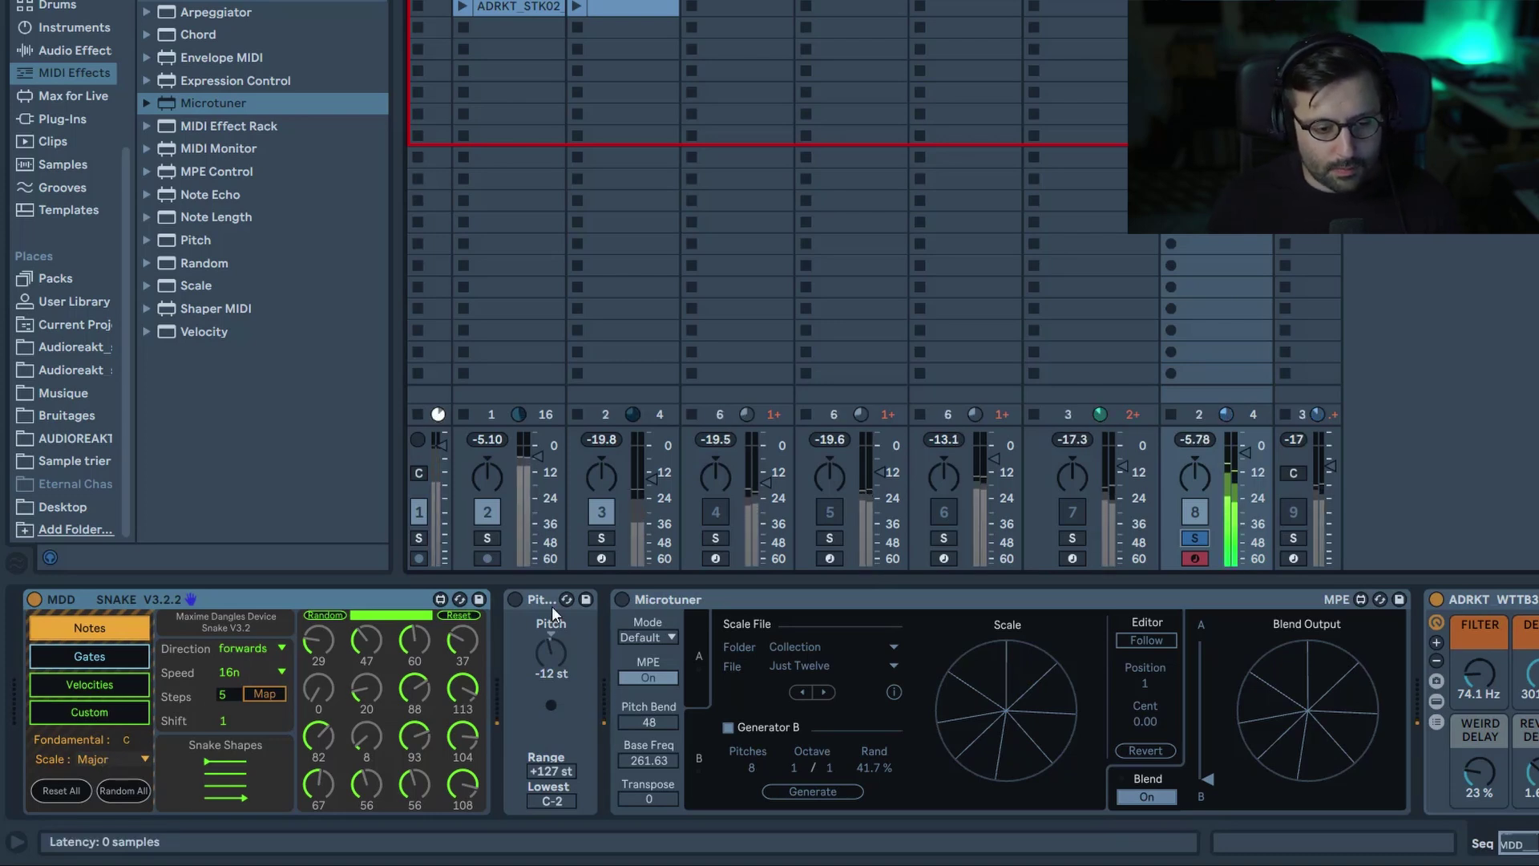
pyautogui.click(622, 599)
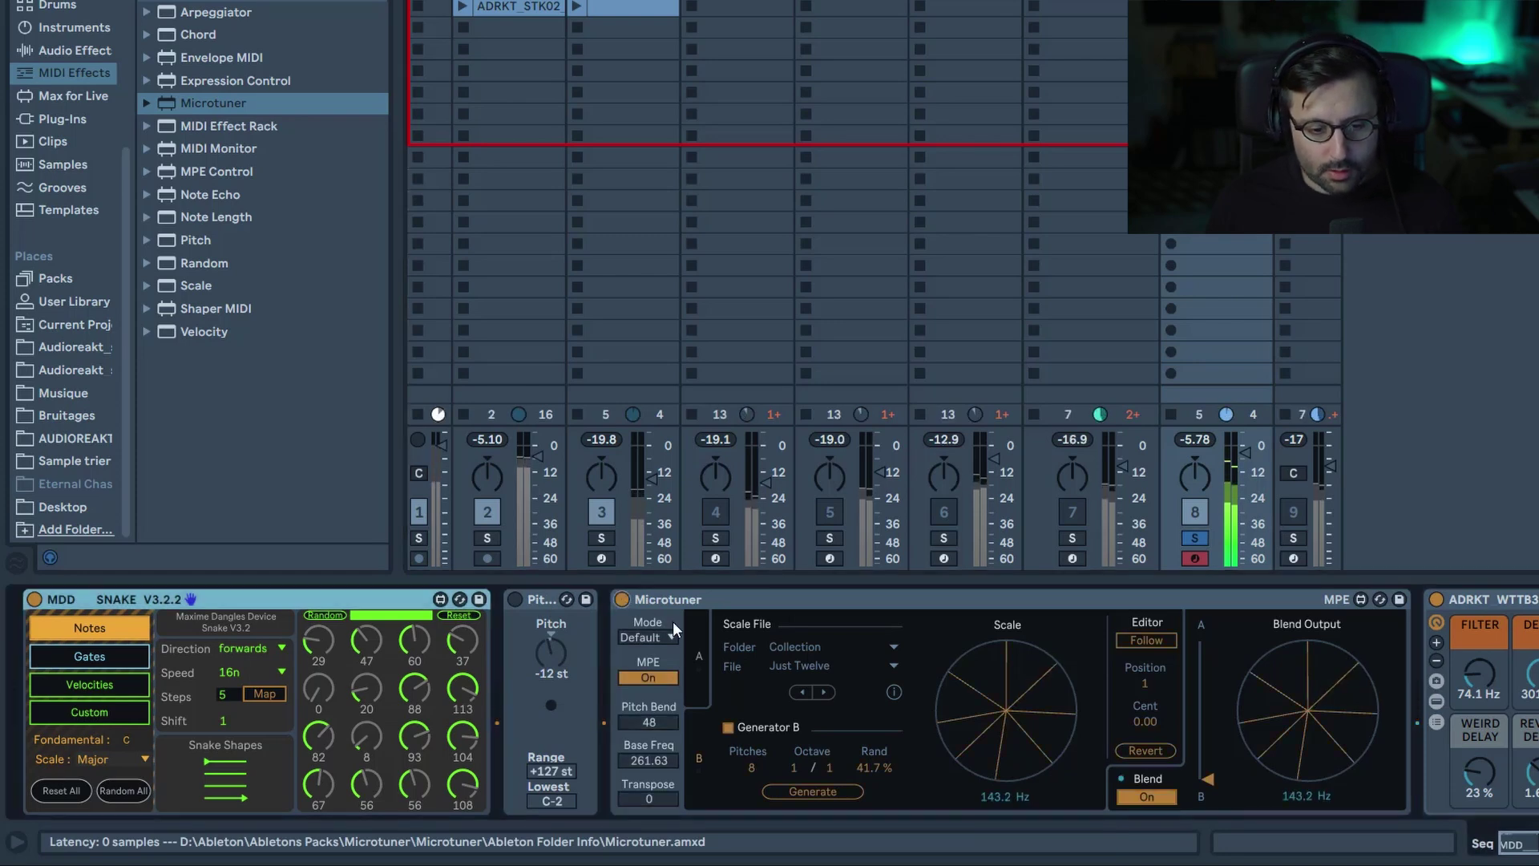
# Raise the Seq track's Filter macro to 82.7 Hz and show scale slot A in its Microtuner
pyautogui.moveTo(1479, 677)
pyautogui.mouseDown()
pyautogui.moveTo(1479, 649)
pyautogui.moveTo(1478, 662)
pyautogui.mouseUp()
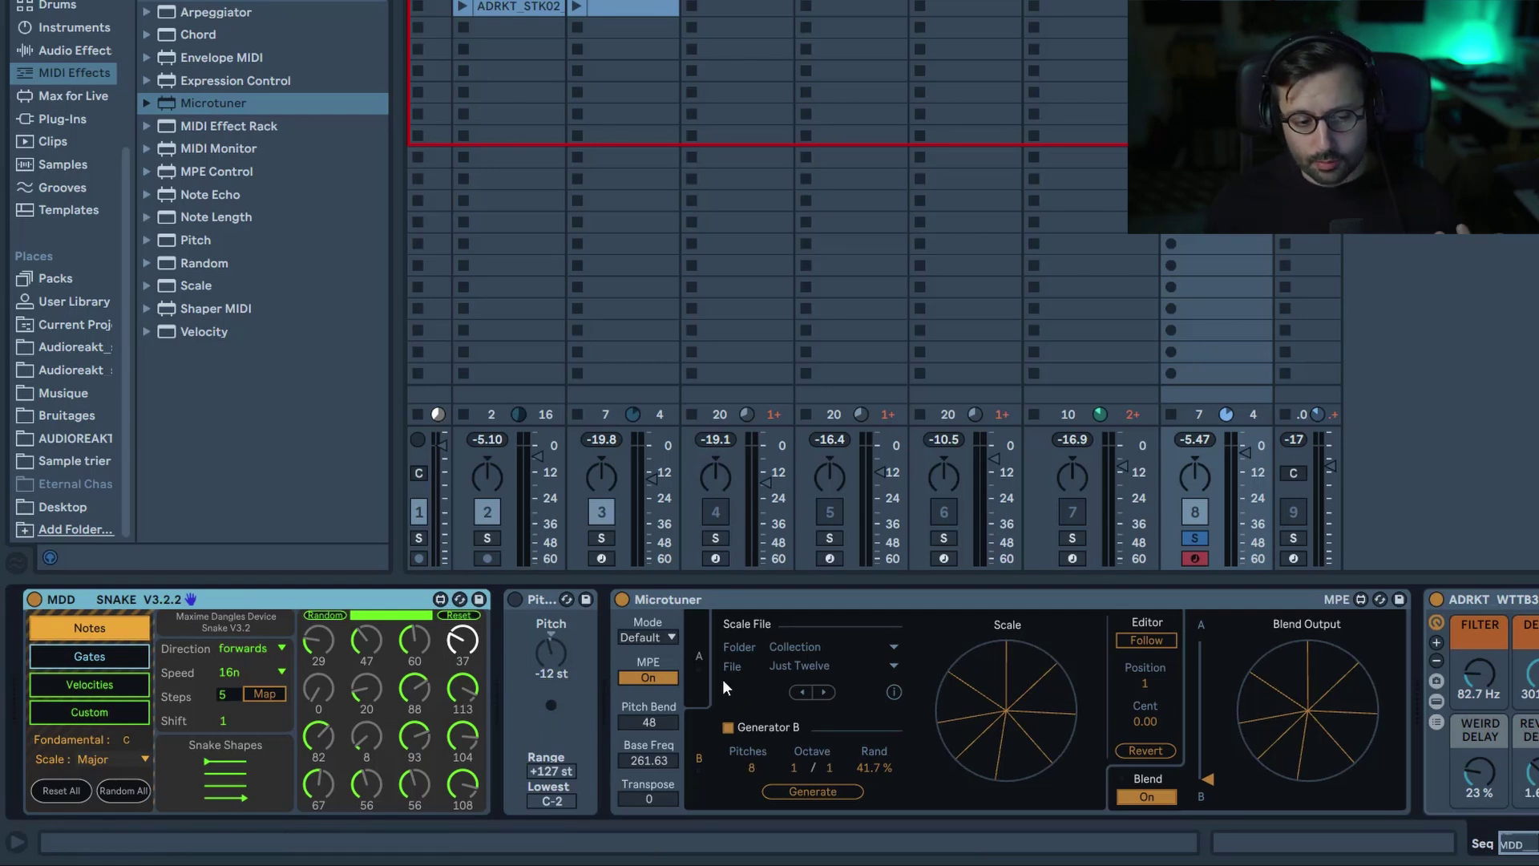
pyautogui.click(702, 680)
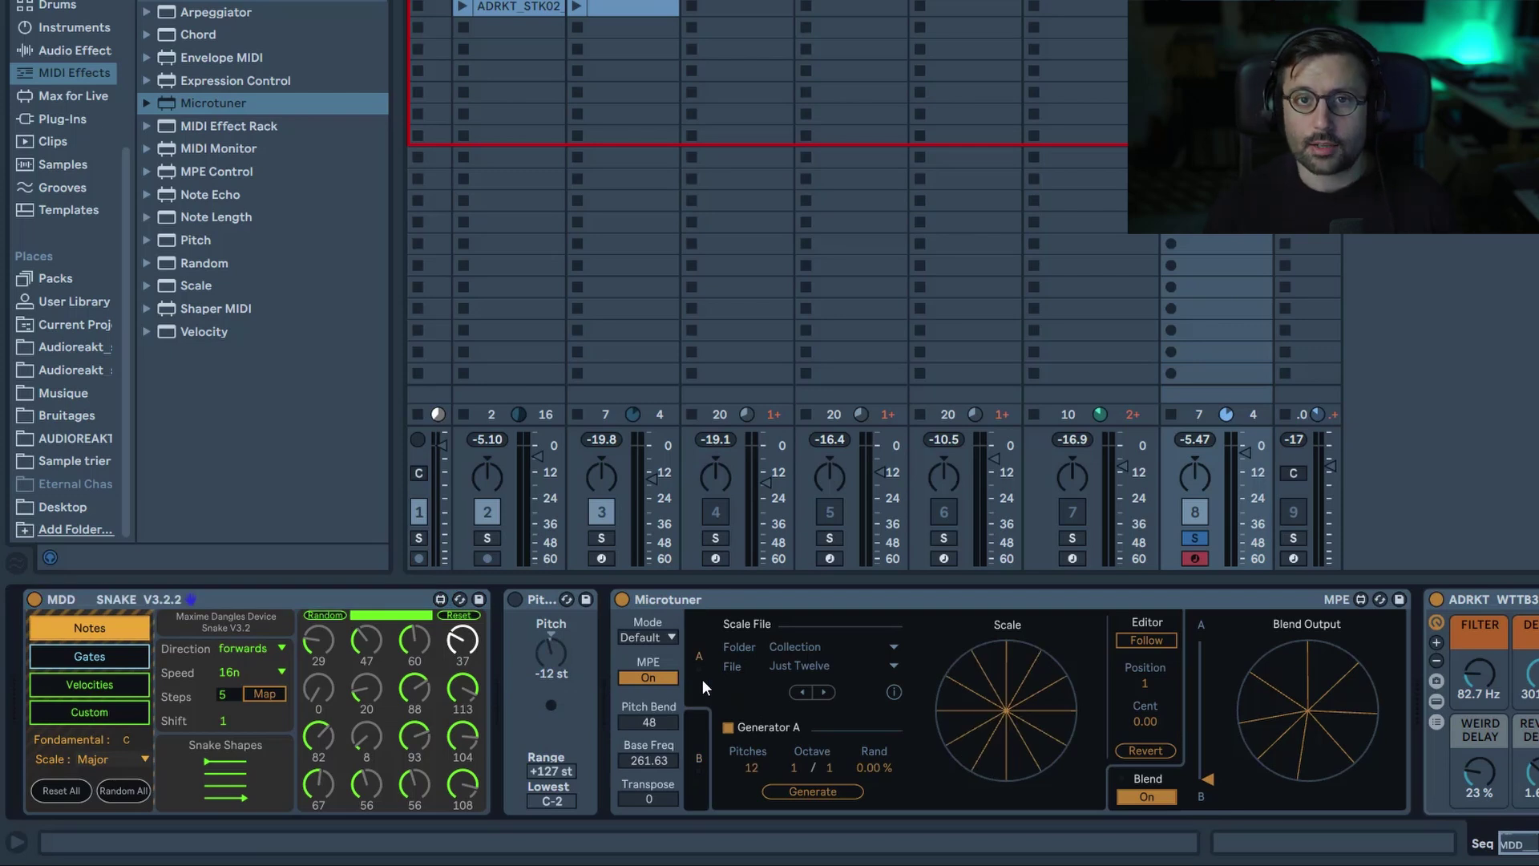